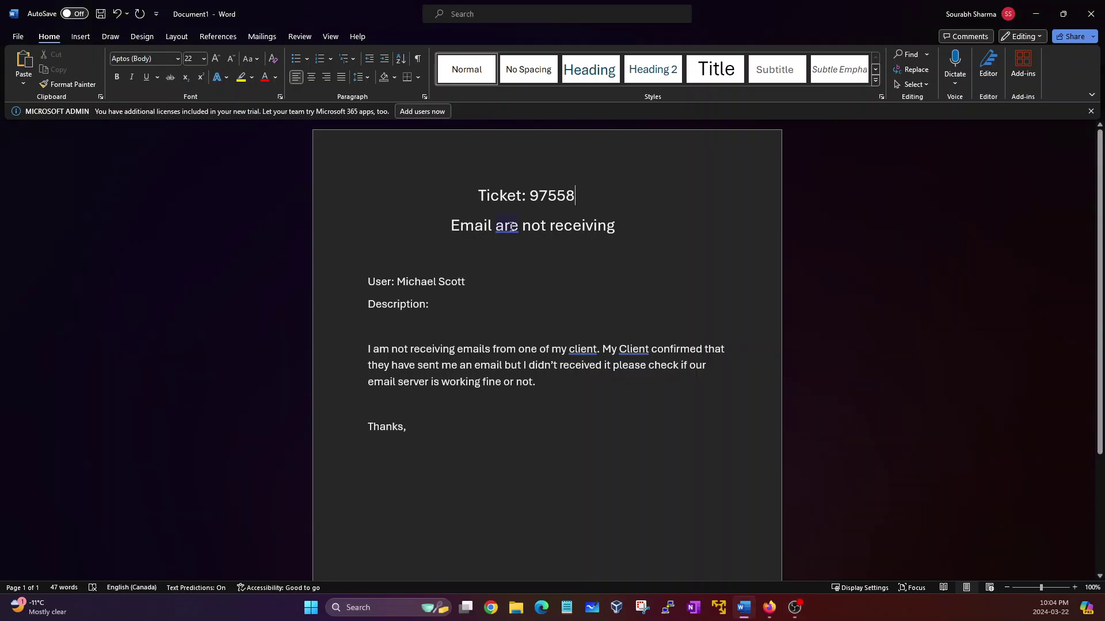
Step: Review the ticket's number, subject, user name and description lines, leaving the caret below the description
{"action": "left_click", "coordinate": [510, 254]}
{"action": "left_click_drag", "start_coordinate": [479, 196], "coordinate": [567, 210]}
{"action": "left_click", "coordinate": [568, 210]}
{"action": "left_click_drag", "start_coordinate": [447, 229], "coordinate": [587, 224]}
{"action": "left_click", "coordinate": [529, 227]}
{"action": "left_click_drag", "start_coordinate": [368, 282], "coordinate": [417, 281]}
{"action": "left_click", "coordinate": [436, 283]}
{"action": "left_click_drag", "start_coordinate": [369, 348], "coordinate": [457, 350]}
{"action": "left_click", "coordinate": [450, 383]}
{"action": "left_click_drag", "start_coordinate": [475, 284], "coordinate": [397, 282]}
{"action": "left_click", "coordinate": [438, 326]}
{"action": "left_click_drag", "start_coordinate": [367, 349], "coordinate": [523, 395]}
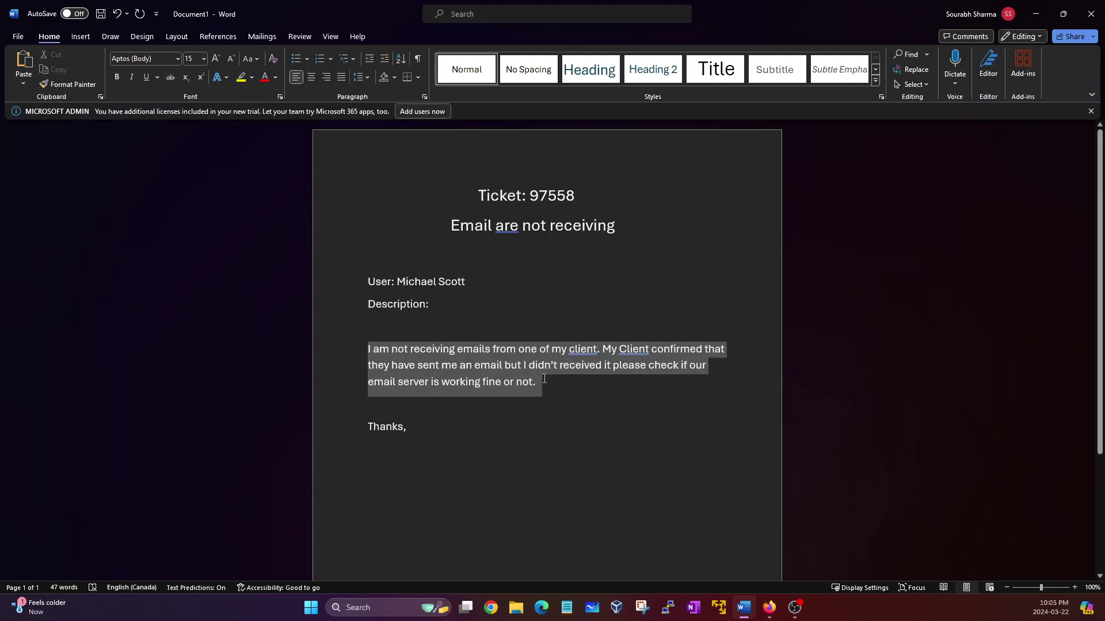
{"action": "left_click", "coordinate": [525, 397]}
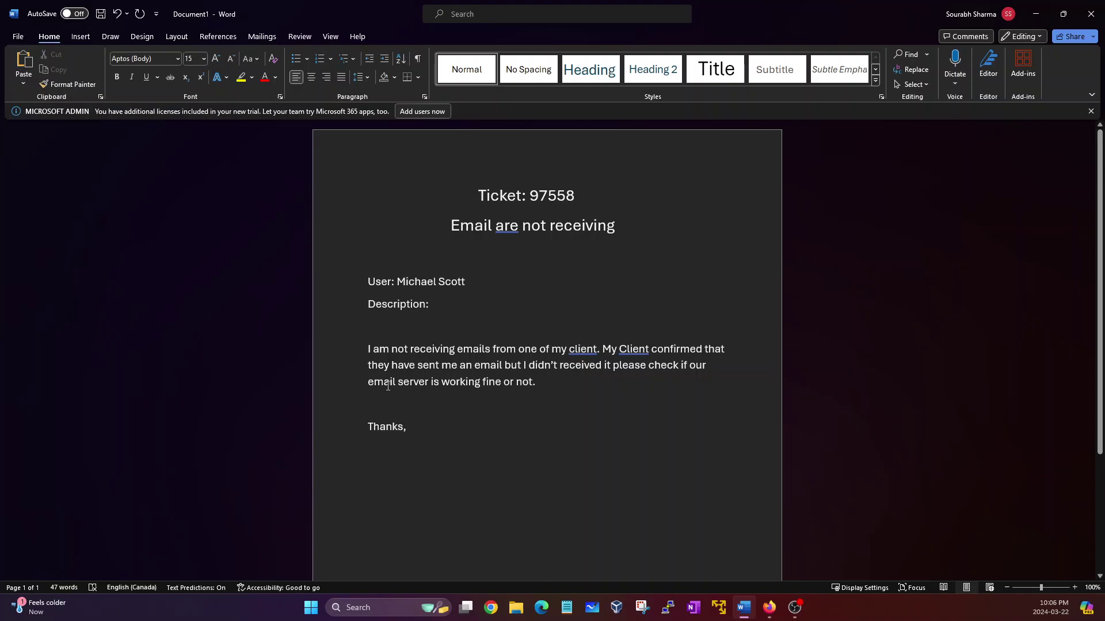
Step: Add the client's Gmail address on a new line above 'Thanks,' and fix its missing 'l'
{"action": "key", "text": "Return"}
{"action": "key", "text": "Return"}
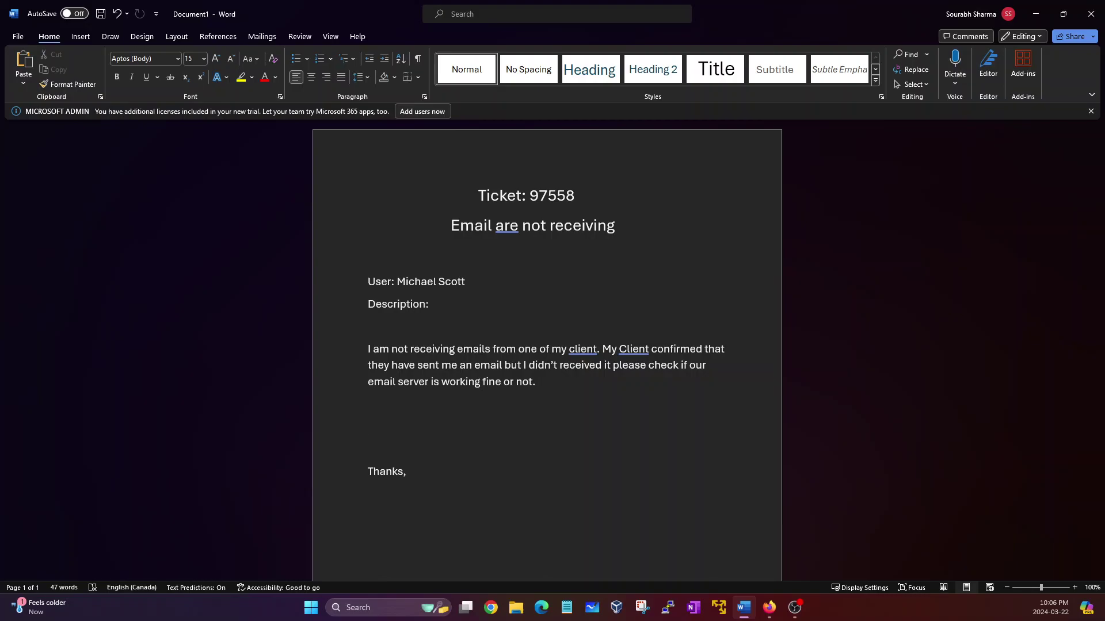
{"action": "key", "text": "shift+F3"}
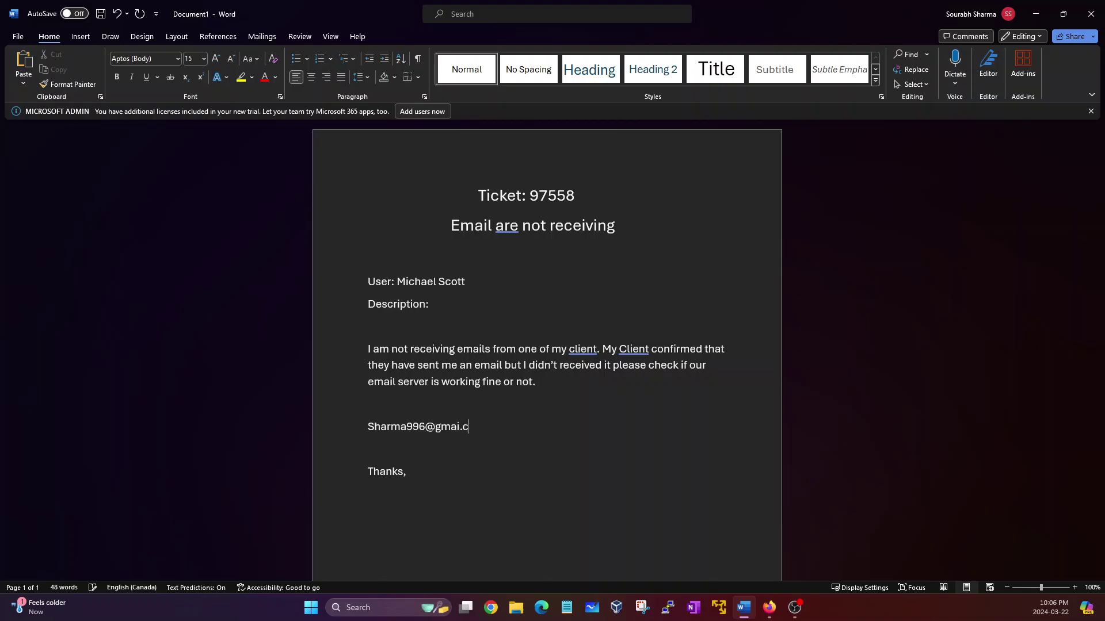
{"action": "left_click", "coordinate": [462, 428]}
{"action": "type", "text": "l"}
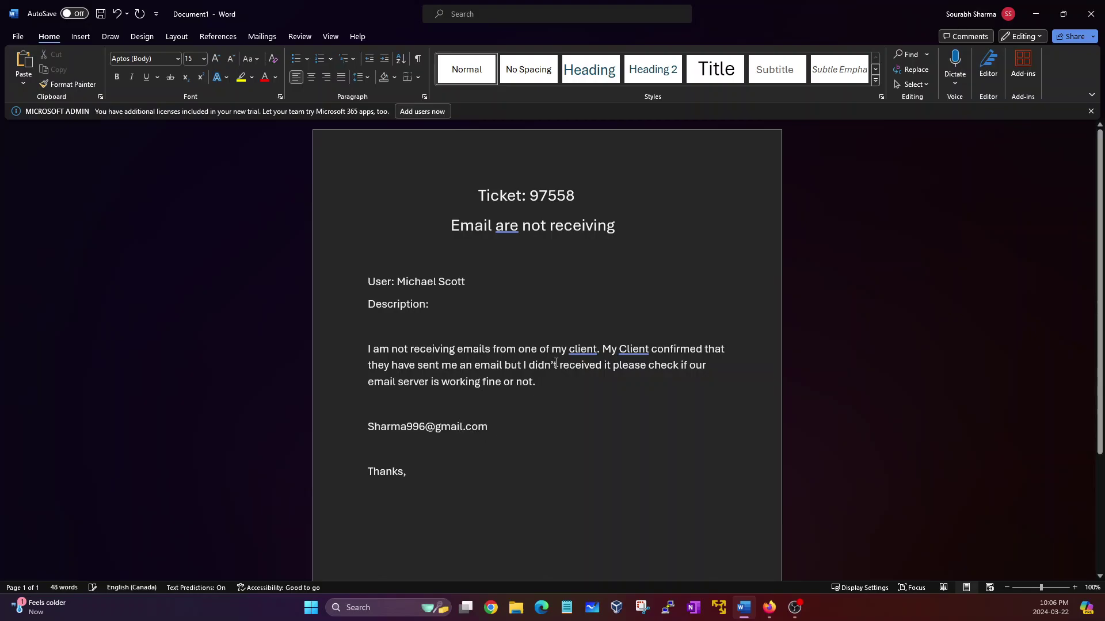
{"action": "triple_click", "coordinate": [492, 429]}
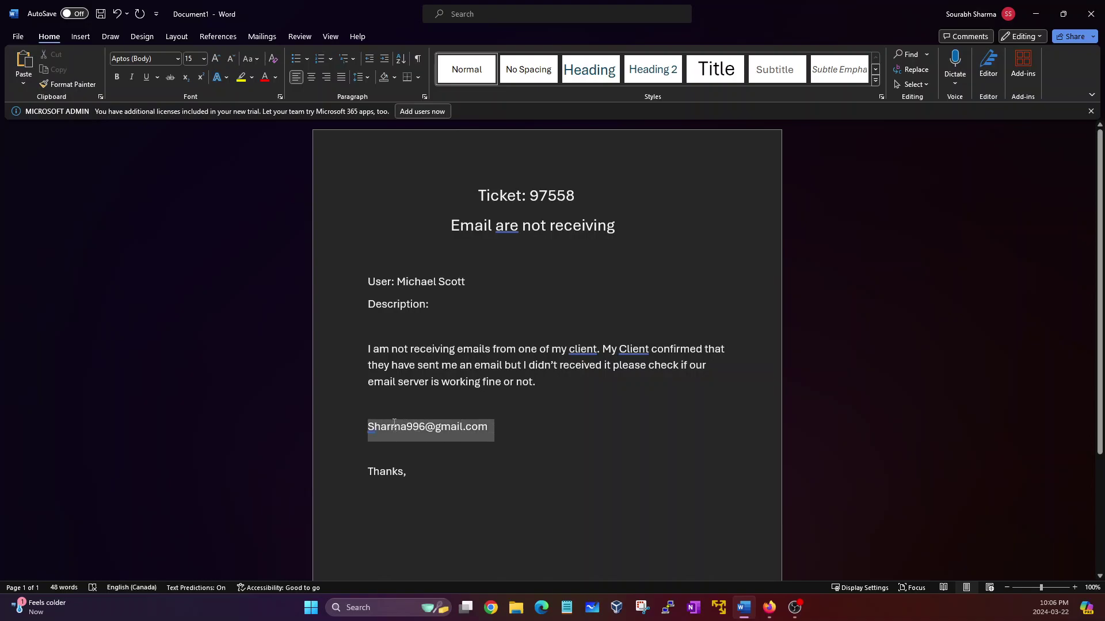
{"action": "left_click", "coordinate": [497, 424]}
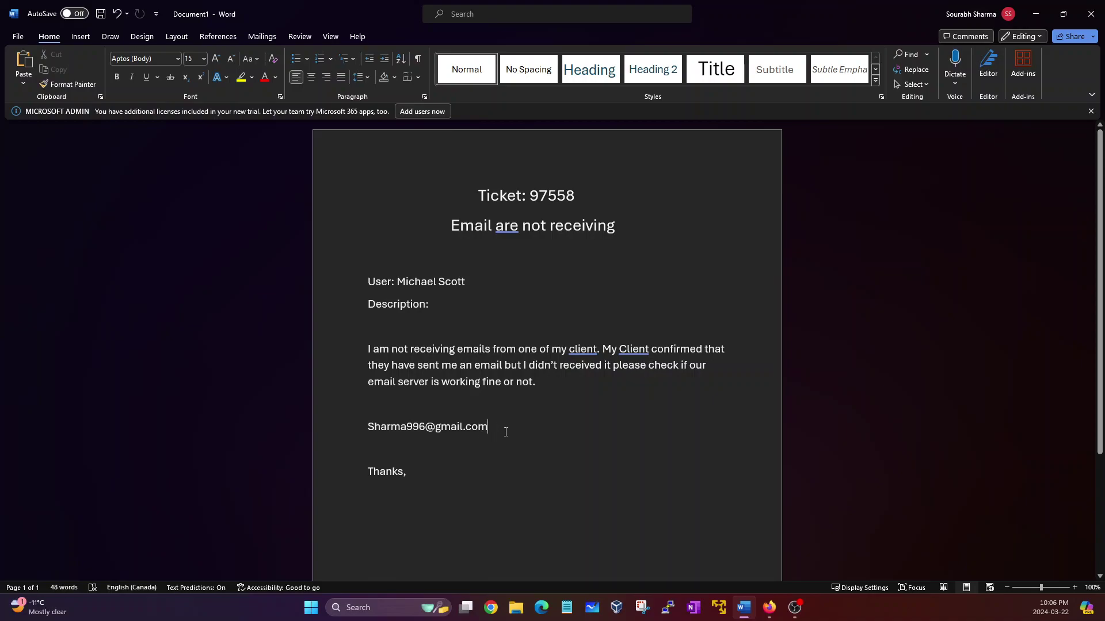
{"action": "left_click", "coordinate": [771, 608]}
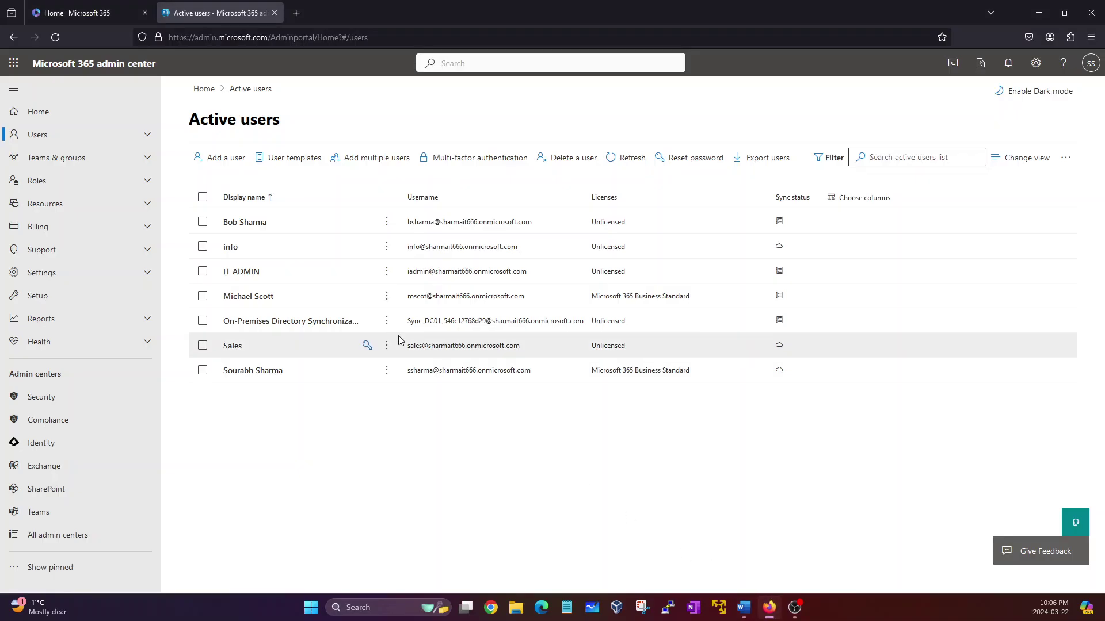
Step: Close the Active users tab, keeping the Microsoft 365 home tab
{"action": "left_click", "coordinate": [103, 14]}
{"action": "left_click", "coordinate": [269, 13]}
{"action": "left_click", "coordinate": [275, 13]}
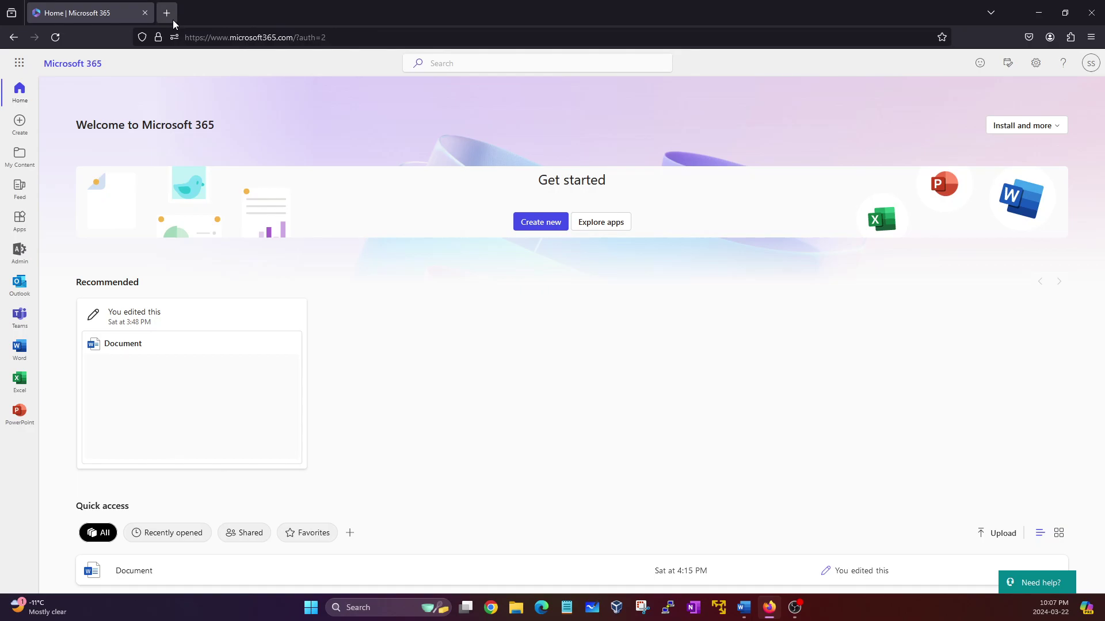
Step: Start typing 'porta' into a new tab's address bar, then close that tab
{"action": "left_click", "coordinate": [173, 19]}
{"action": "type", "text": "pot"}
{"action": "key", "text": "BackSpace"}
{"action": "type", "text": "rta"}
{"action": "left_click_drag", "start_coordinate": [243, 30], "coordinate": [164, 30]}
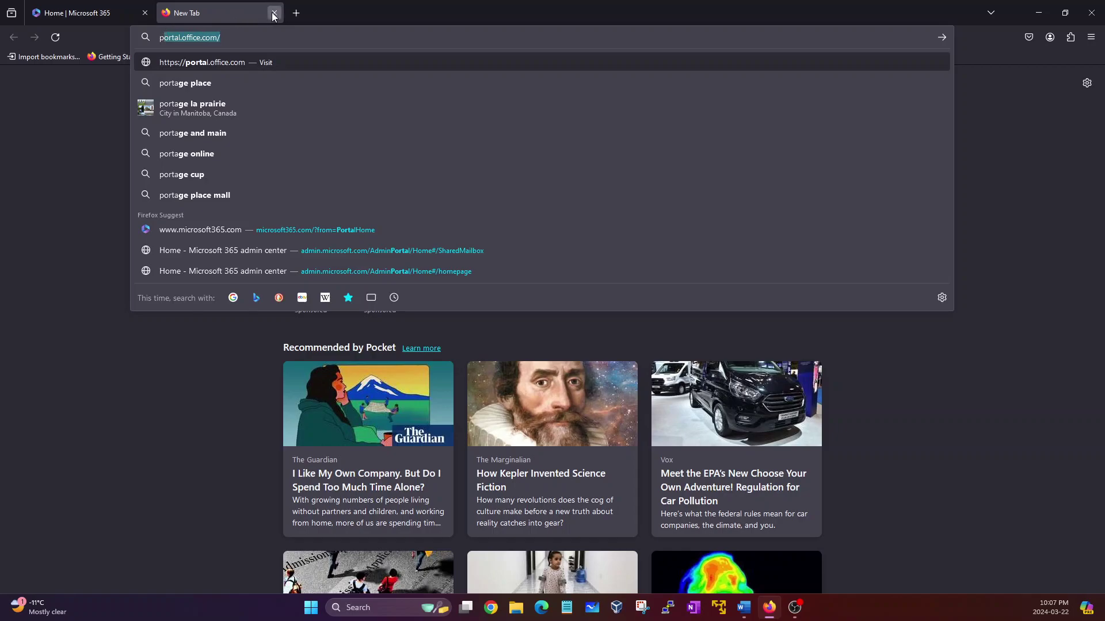
{"action": "left_click", "coordinate": [269, 13]}
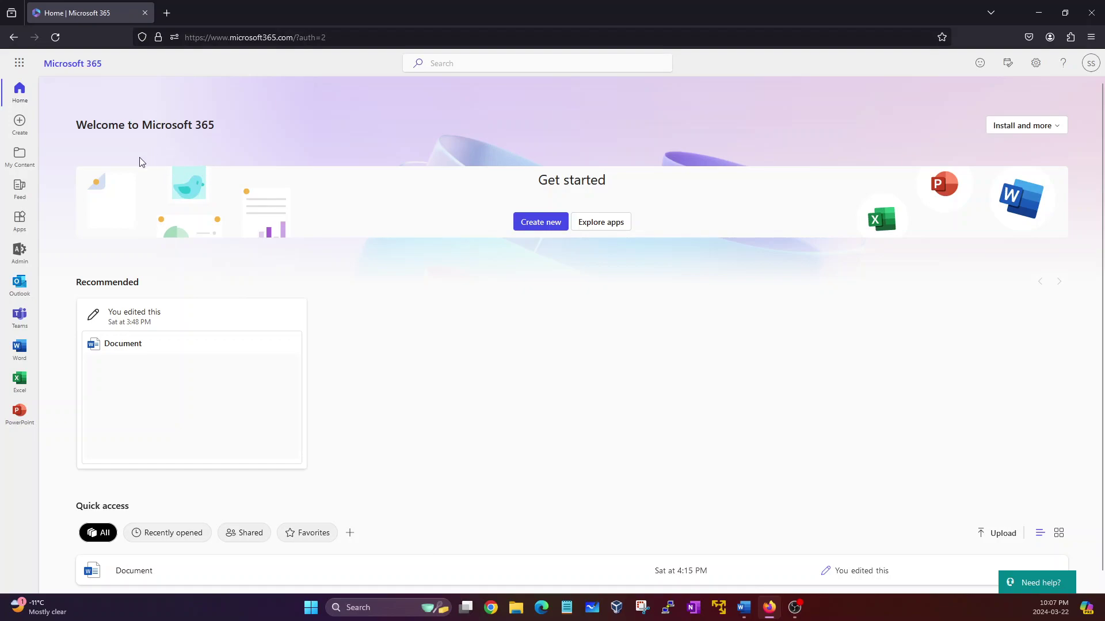
Step: Go to the Exchange admin center from the full Microsoft 365 admin navigation
{"action": "left_click", "coordinate": [21, 263]}
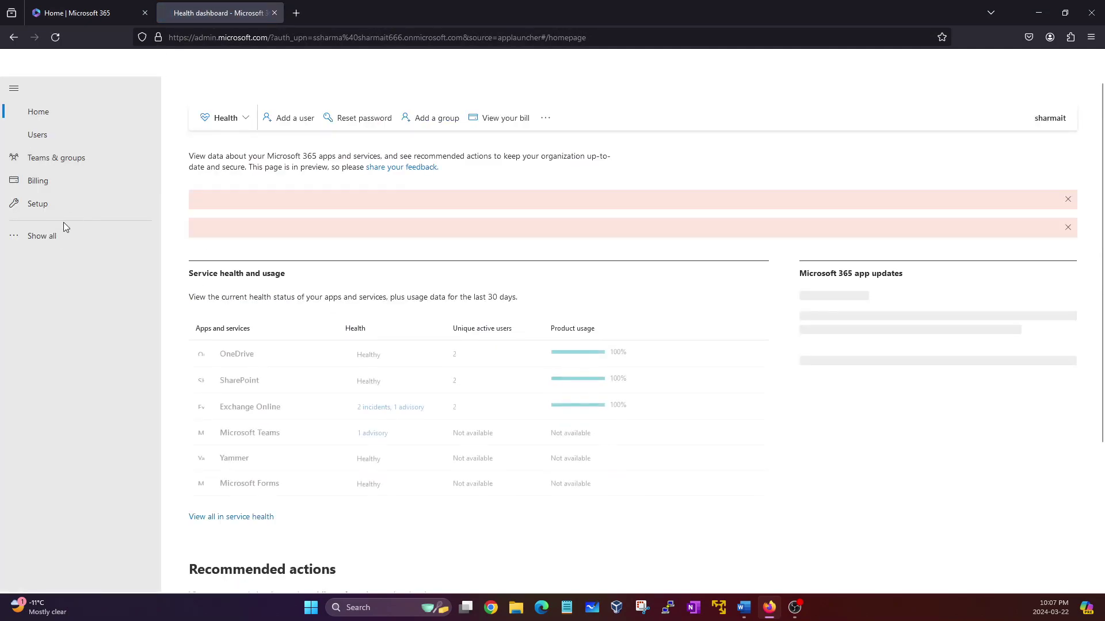
{"action": "left_click", "coordinate": [59, 241]}
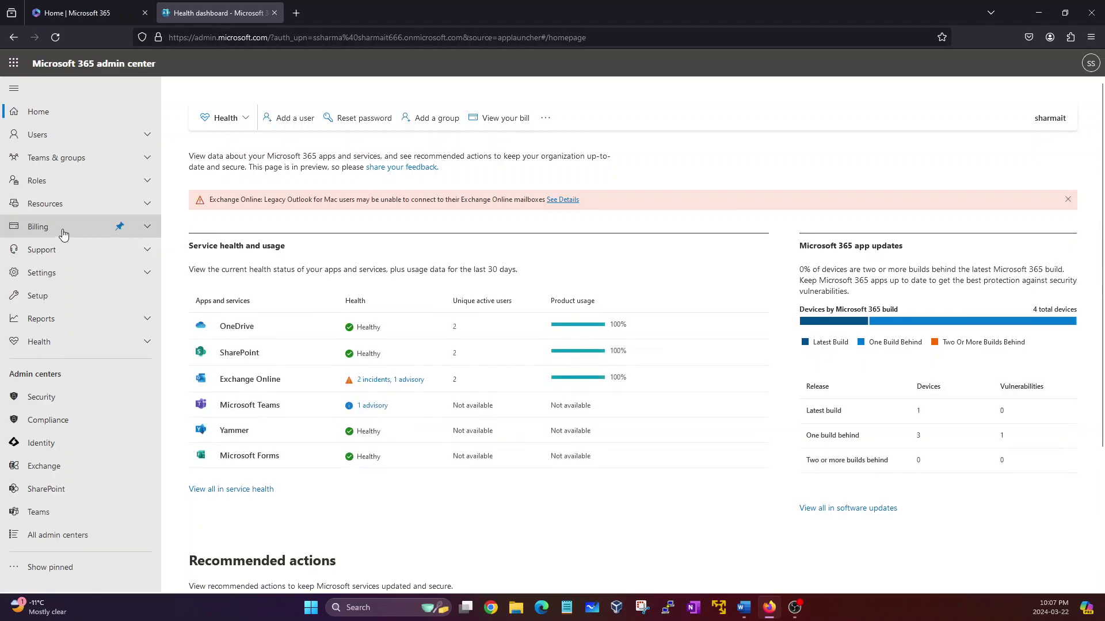
{"action": "left_click", "coordinate": [53, 471]}
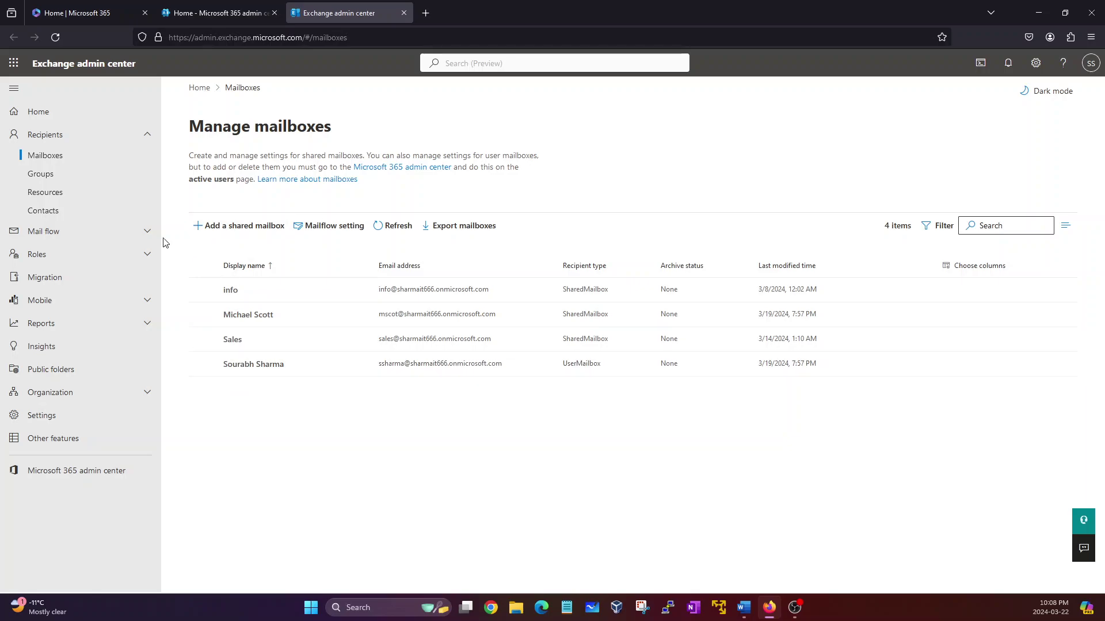
Step: Open Mail flow > Message trace in the Exchange admin center
{"action": "left_click", "coordinate": [58, 236]}
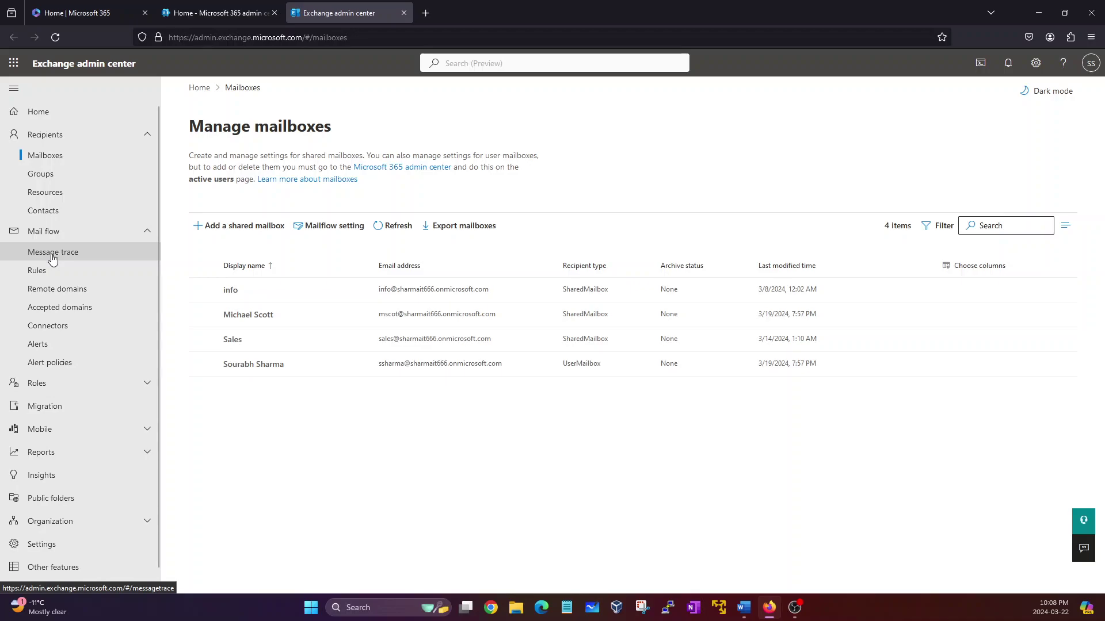
{"action": "left_click", "coordinate": [53, 258]}
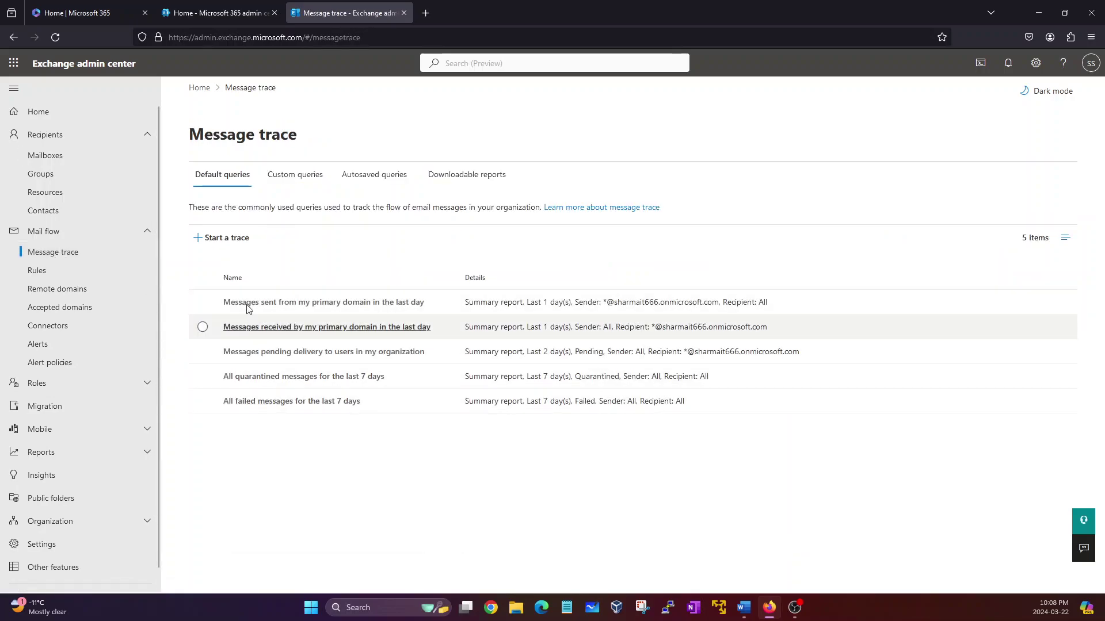
Step: Start a new message trace and review its Senders, Recipients, time range and report type fields
{"action": "left_click", "coordinate": [219, 249]}
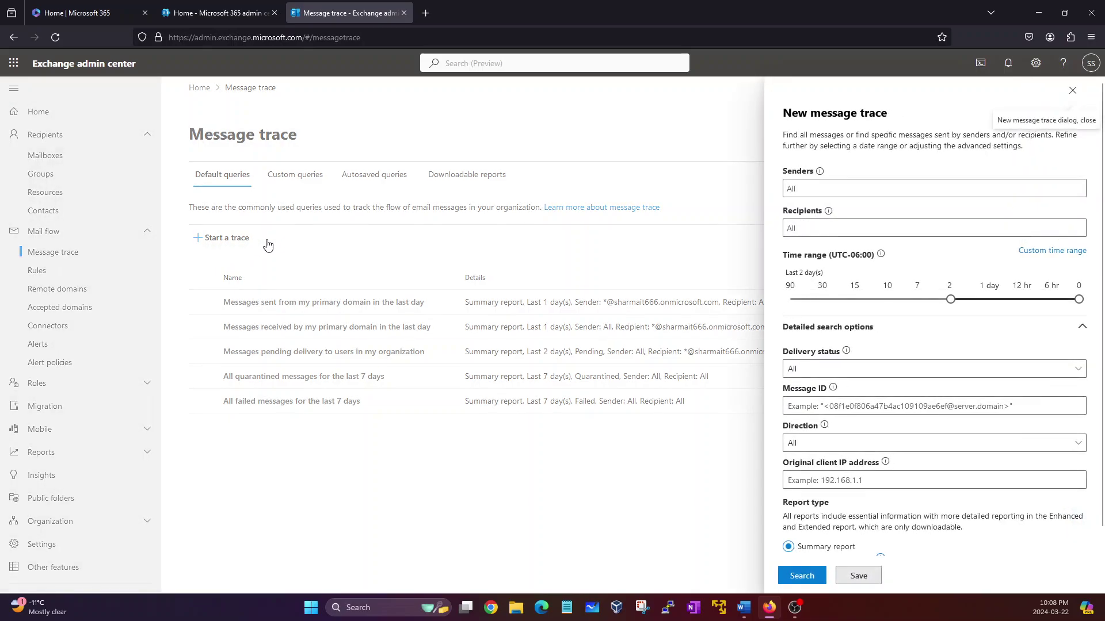
{"action": "left_click_drag", "start_coordinate": [782, 175], "coordinate": [834, 178]}
{"action": "left_click", "coordinate": [810, 152]}
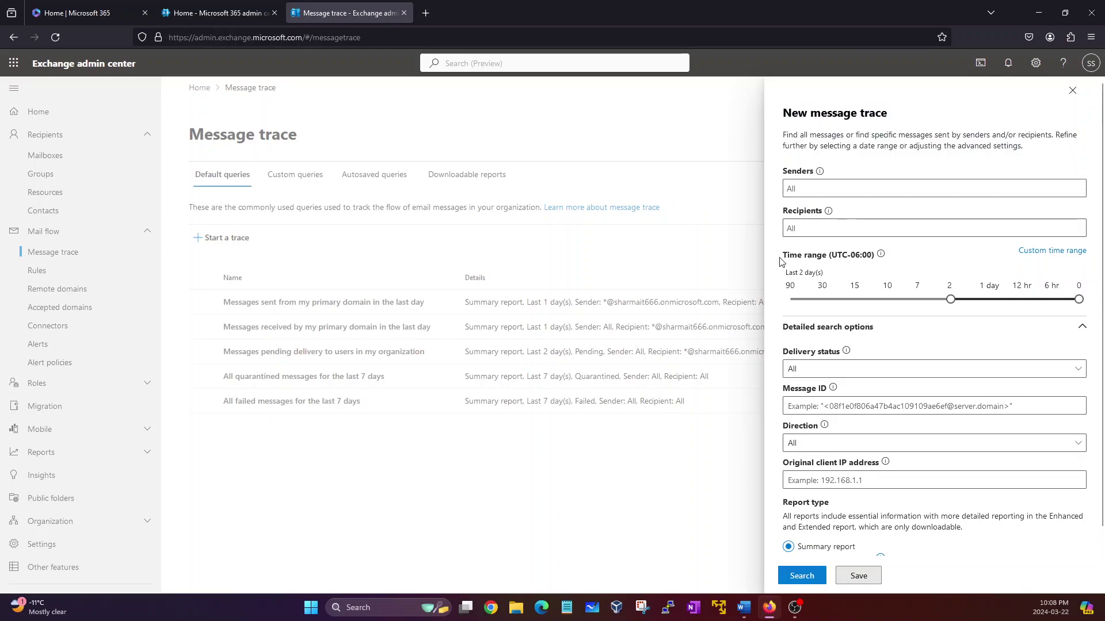
{"action": "left_click", "coordinate": [819, 184]}
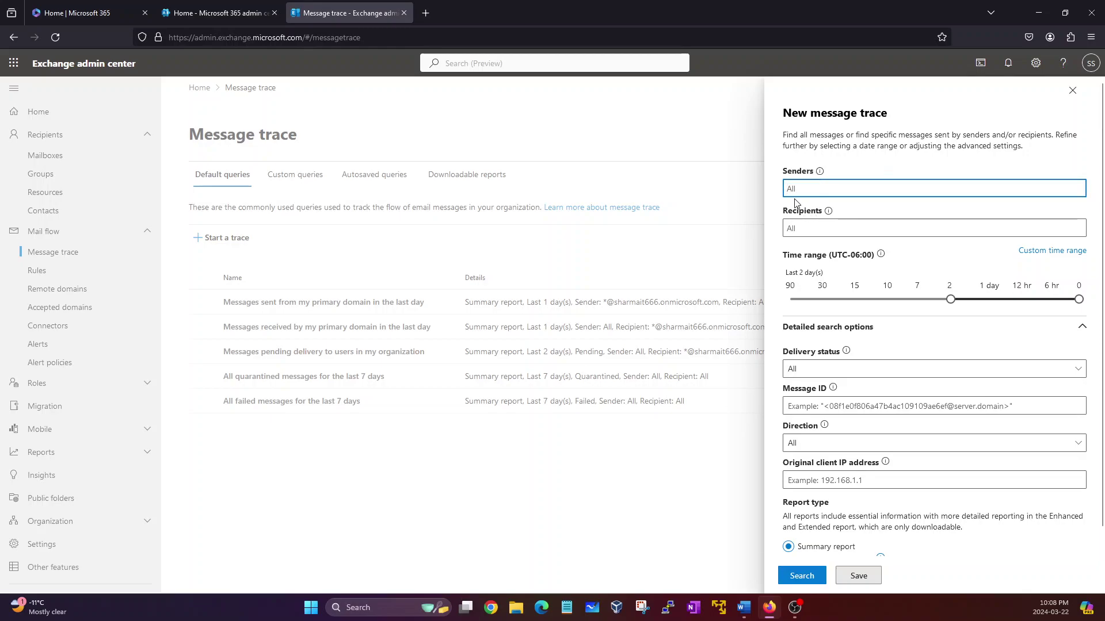
{"action": "left_click", "coordinate": [797, 233]}
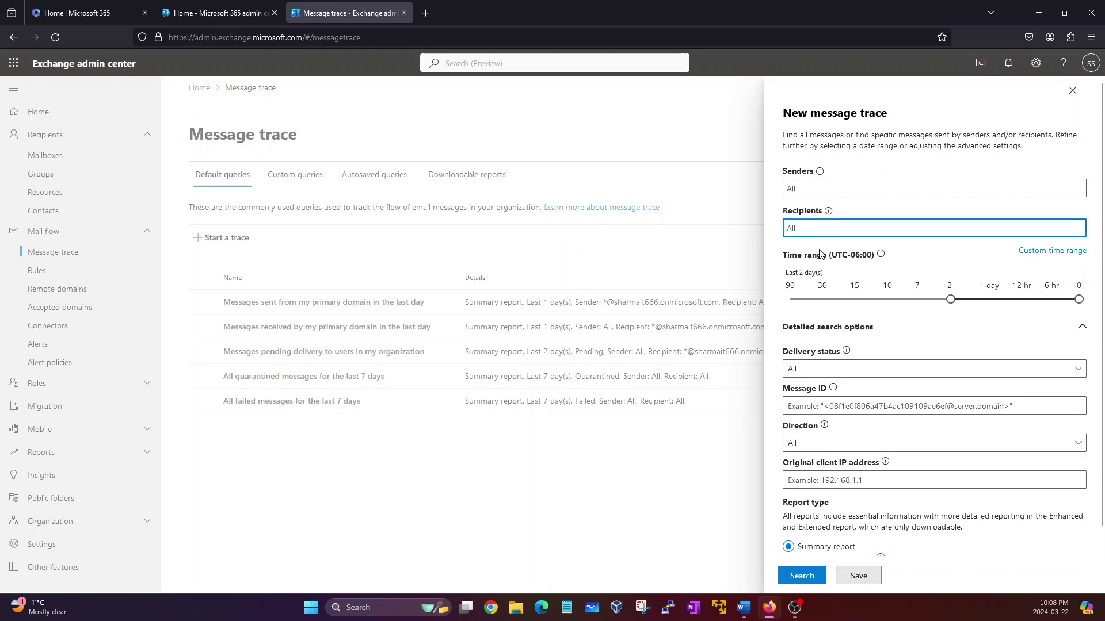
{"action": "left_click_drag", "start_coordinate": [784, 255], "coordinate": [846, 256]}
{"action": "left_click", "coordinate": [843, 266]}
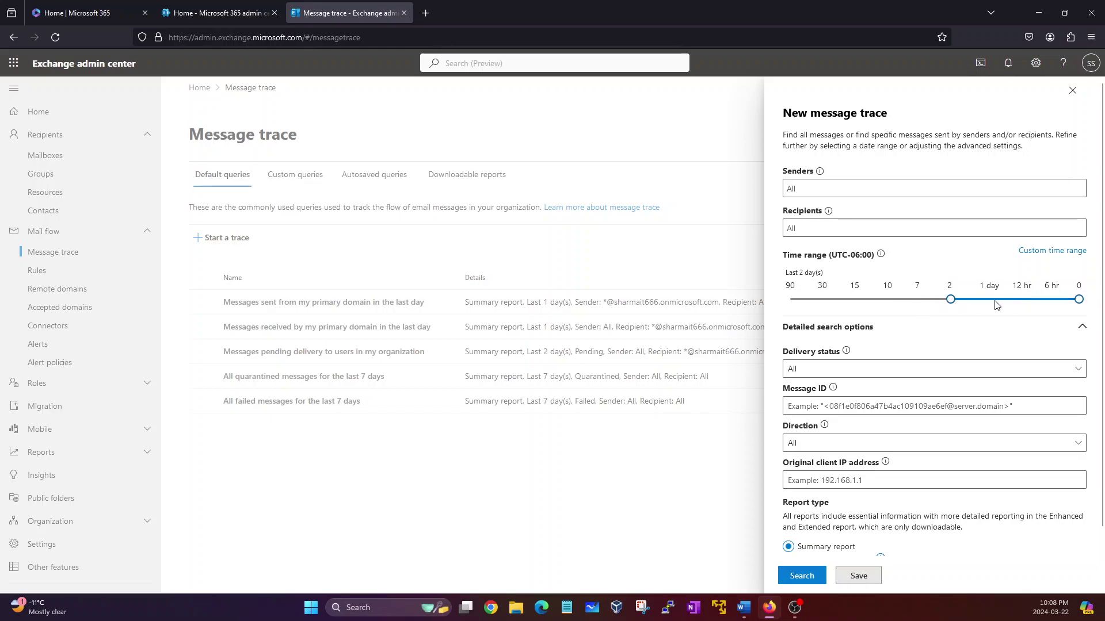
{"action": "scroll", "coordinate": [886, 345], "scroll_direction": "down", "scroll_amount": 2}
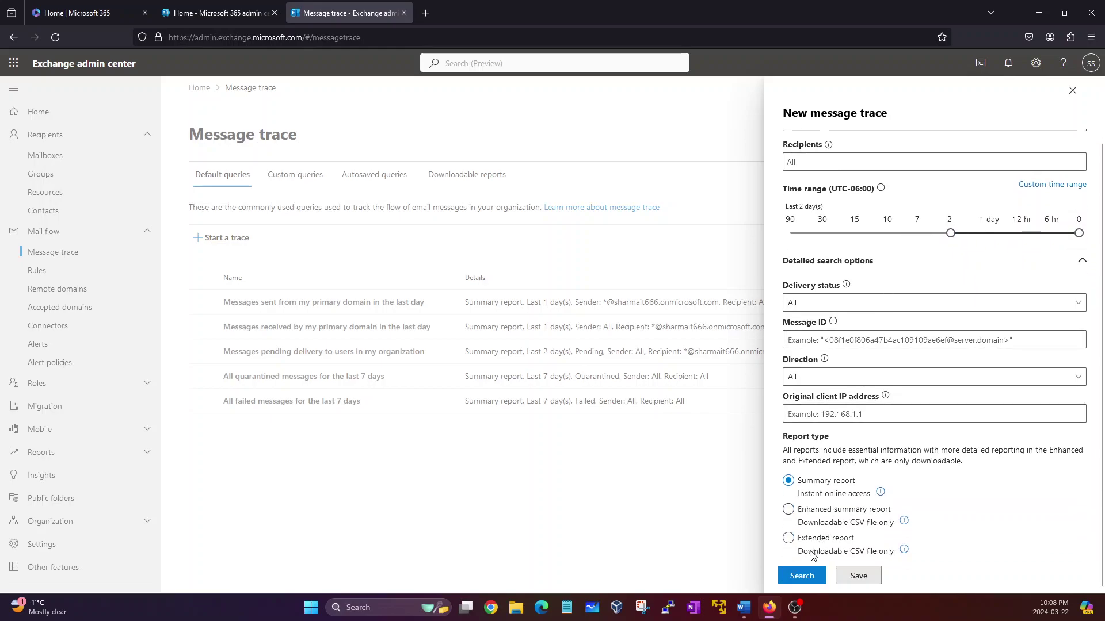
{"action": "scroll", "coordinate": [829, 299], "scroll_direction": "up", "scroll_amount": 2}
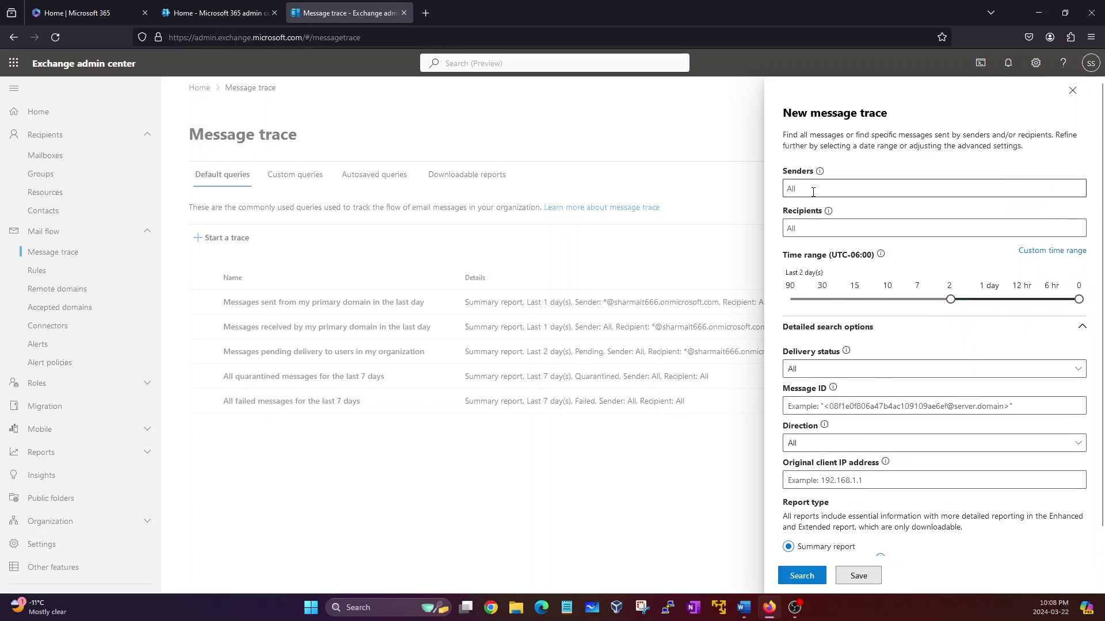
Step: Set the trace sender to the client's Gmail address copied from the ticket, recipient to the affected user
{"action": "left_click", "coordinate": [743, 608]}
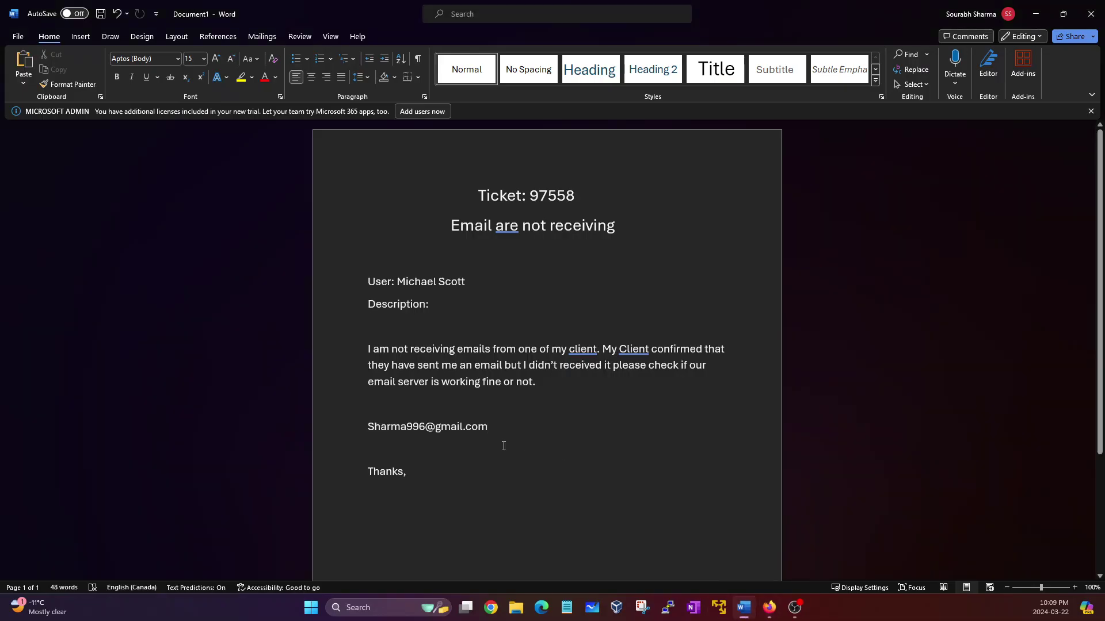
{"action": "left_click_drag", "start_coordinate": [490, 431], "coordinate": [396, 429]}
{"action": "key", "text": "ctrl+c"}
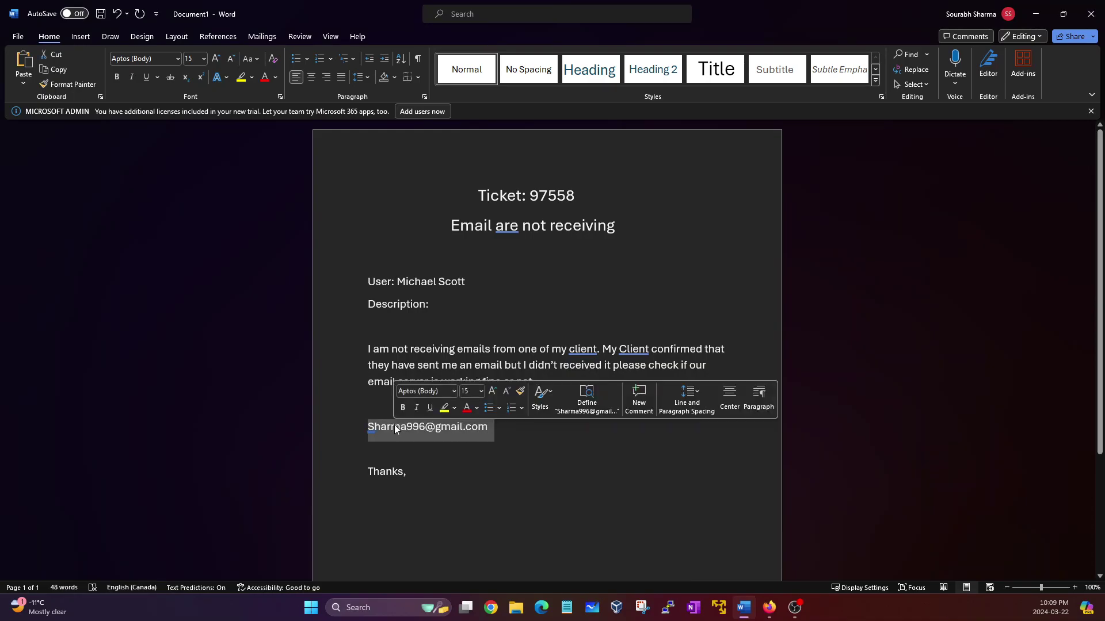
{"action": "key", "text": "alt+Tab"}
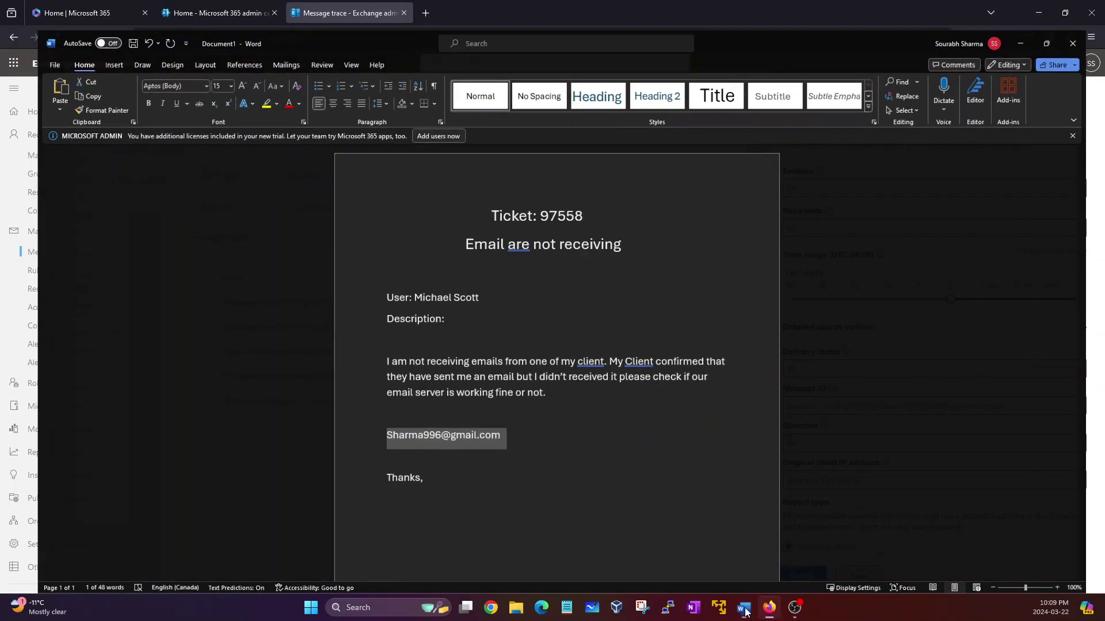
{"action": "left_click", "coordinate": [824, 192]}
{"action": "key", "text": "ctrl+v"}
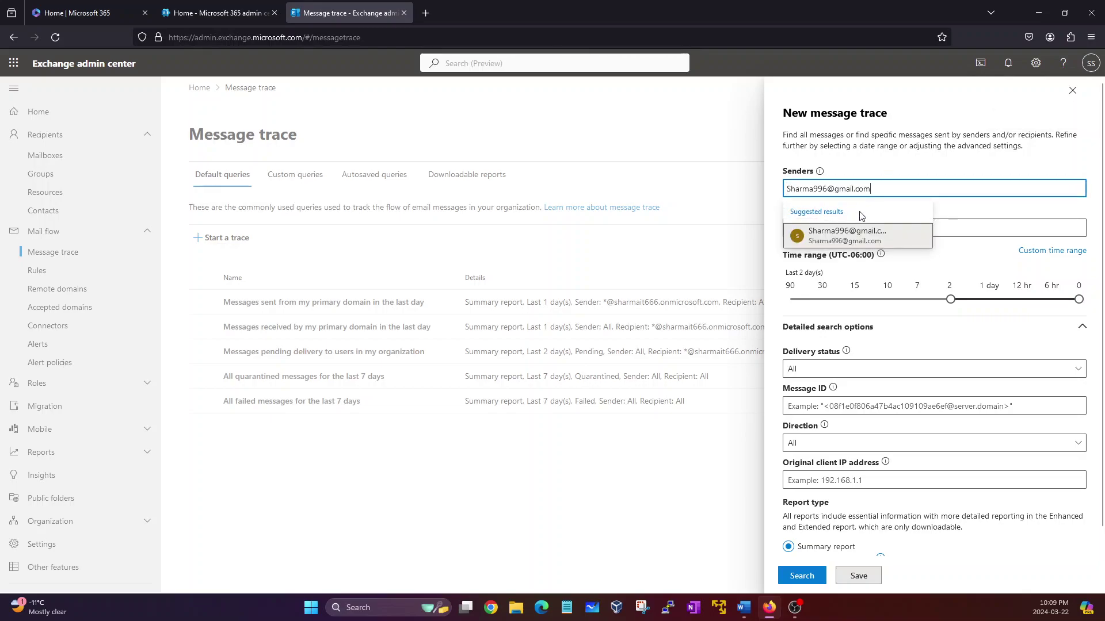
{"action": "left_click", "coordinate": [854, 234]}
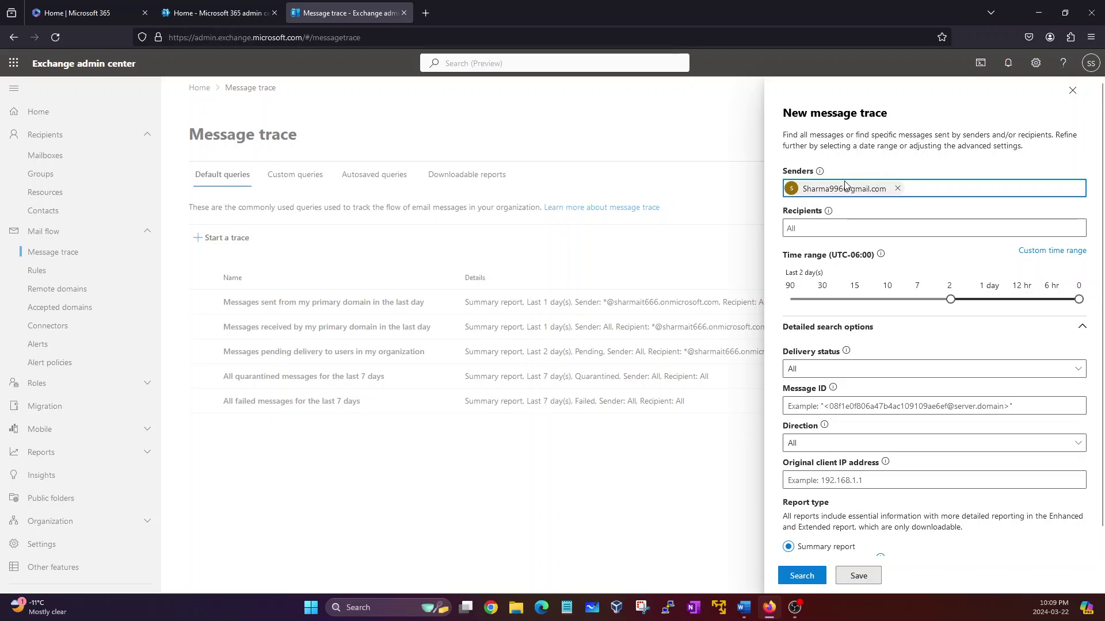
{"action": "left_click", "coordinate": [844, 230]}
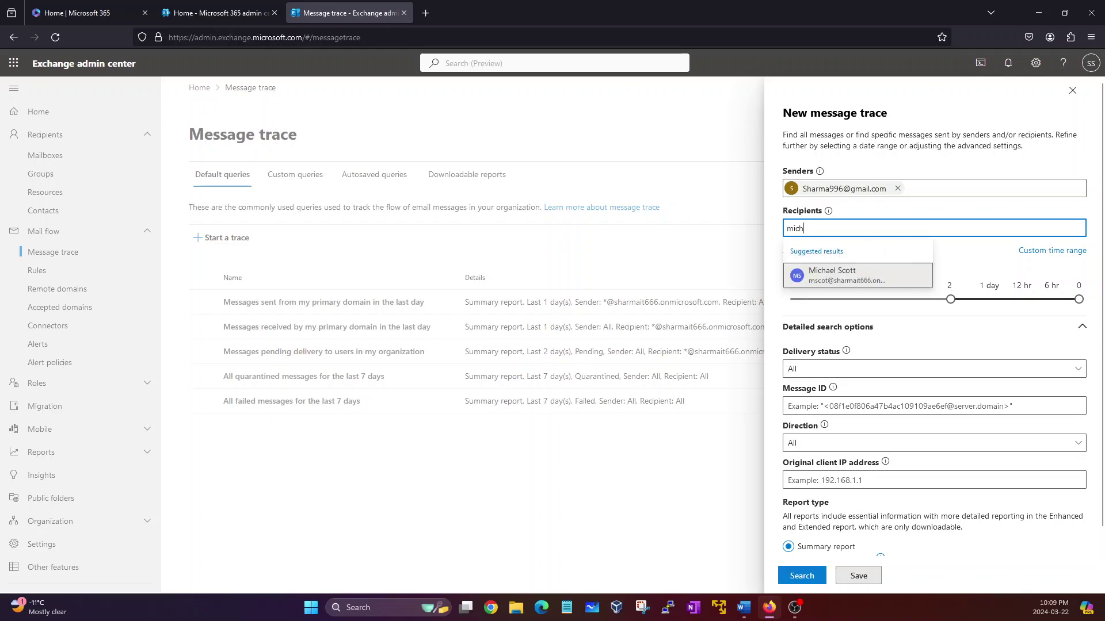
{"action": "left_click", "coordinate": [880, 274]}
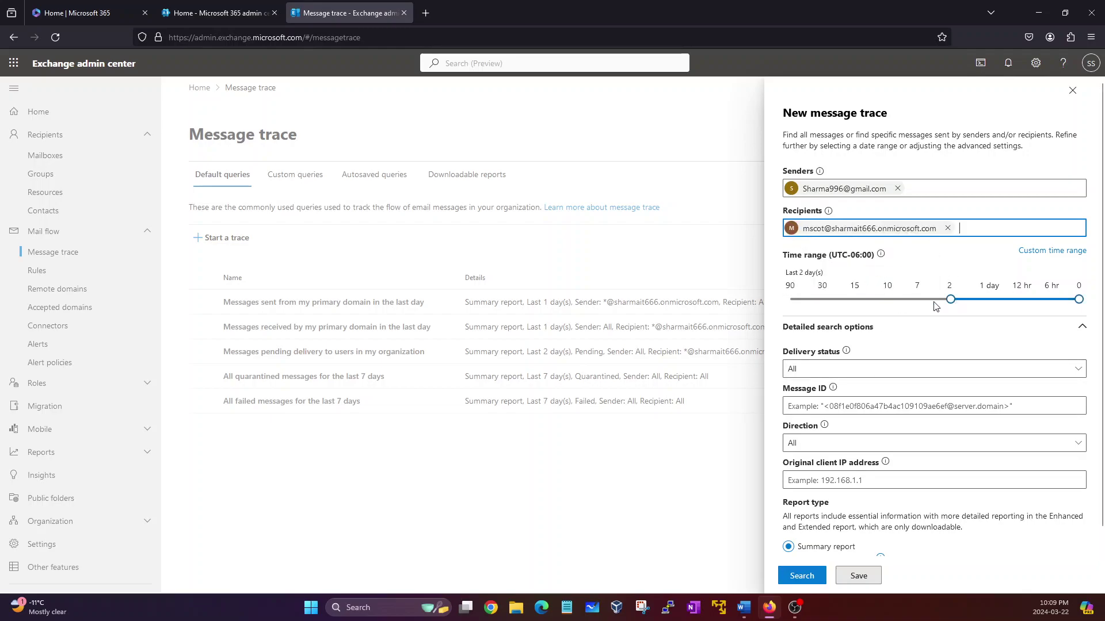
Step: After checking the ticket, extend the trace time range to the last 7 days
{"action": "key", "text": "alt+Tab"}
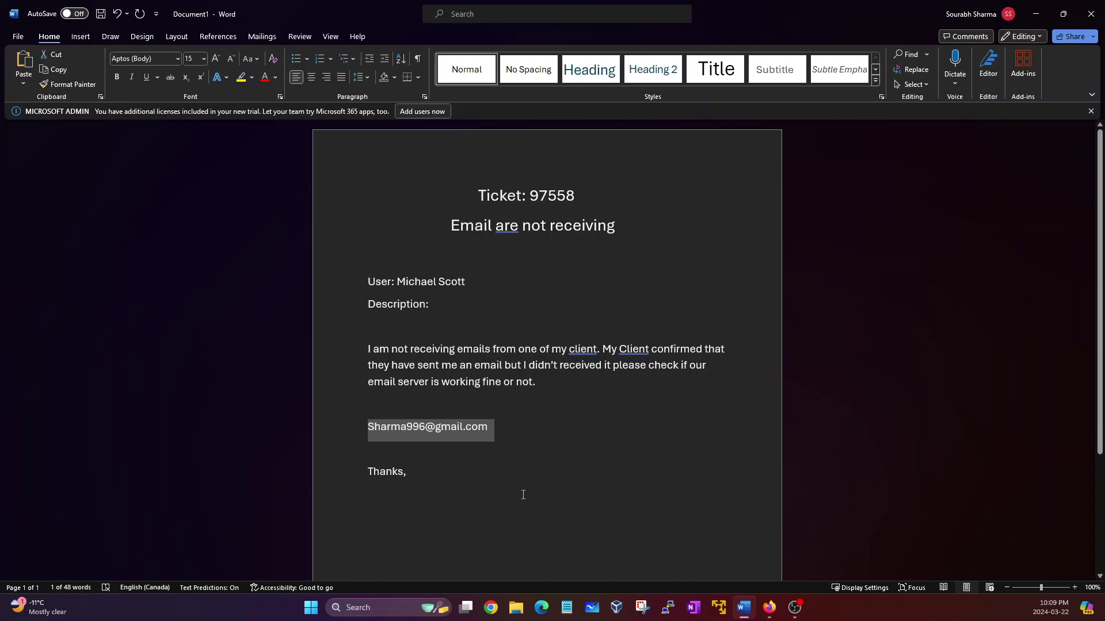
{"action": "left_click", "coordinate": [743, 608]}
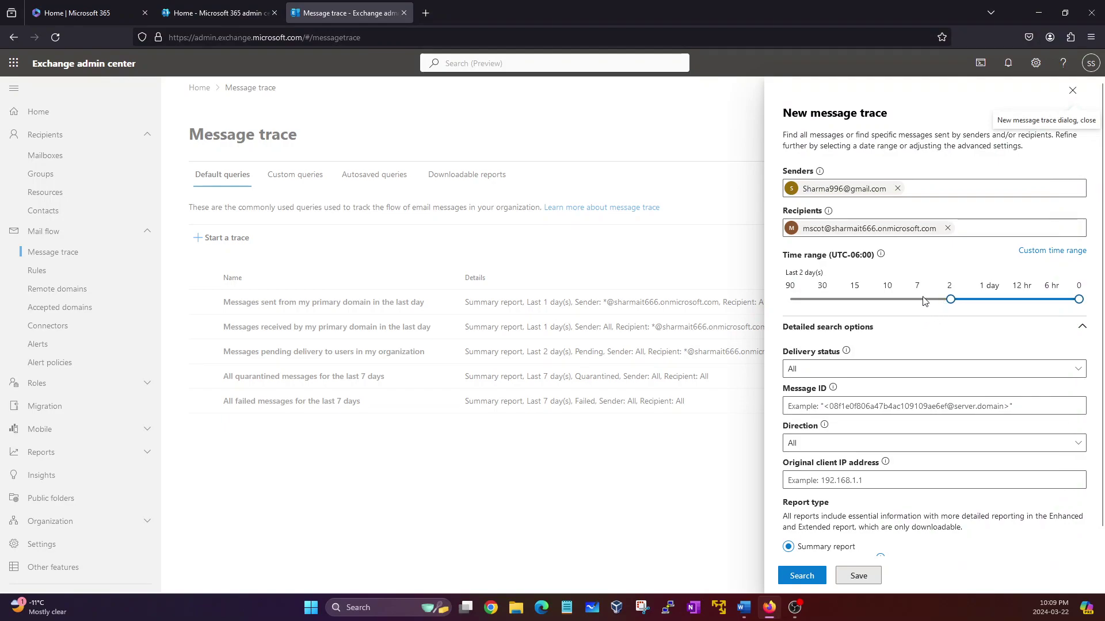
{"action": "left_click", "coordinate": [924, 303]}
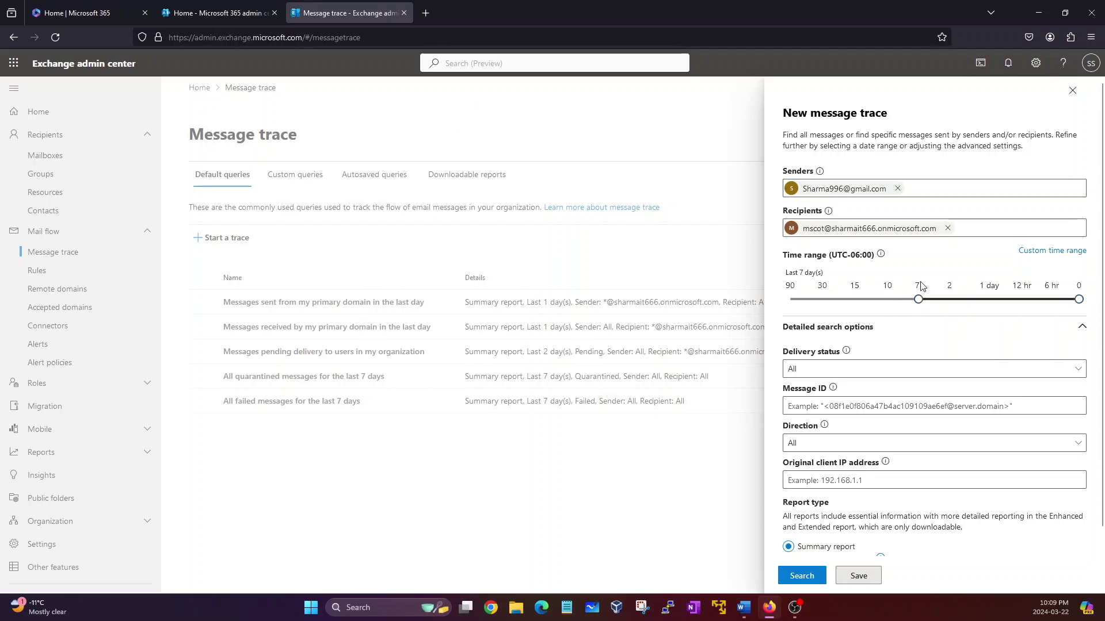
{"action": "scroll", "coordinate": [928, 350], "scroll_direction": "down", "scroll_amount": 2}
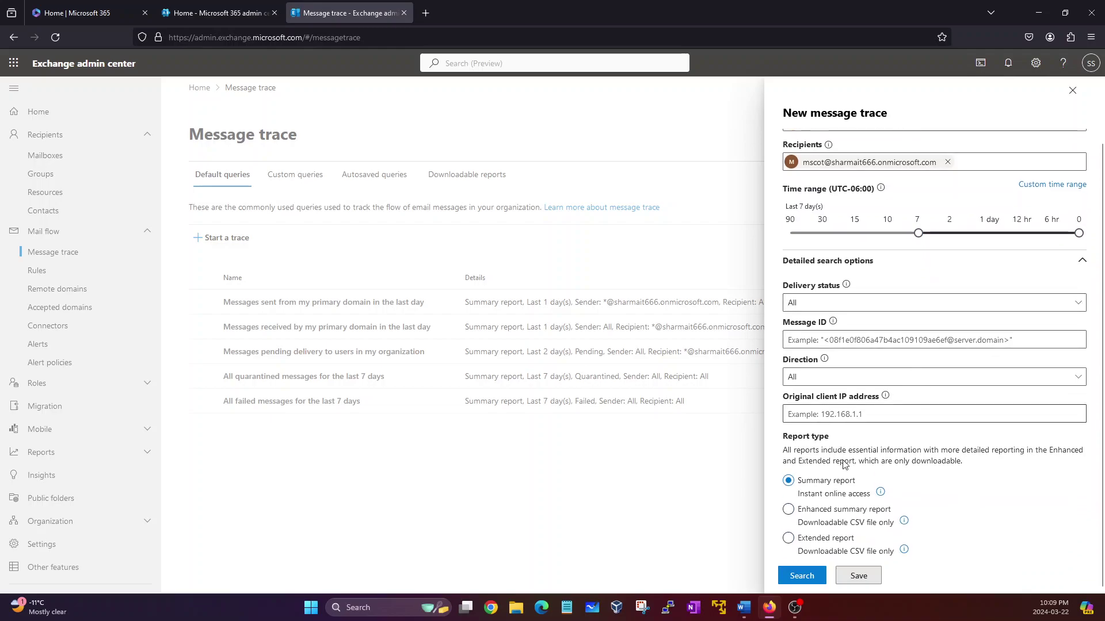
Step: Run the message trace search and note the 'No data available' result
{"action": "left_click", "coordinate": [801, 576]}
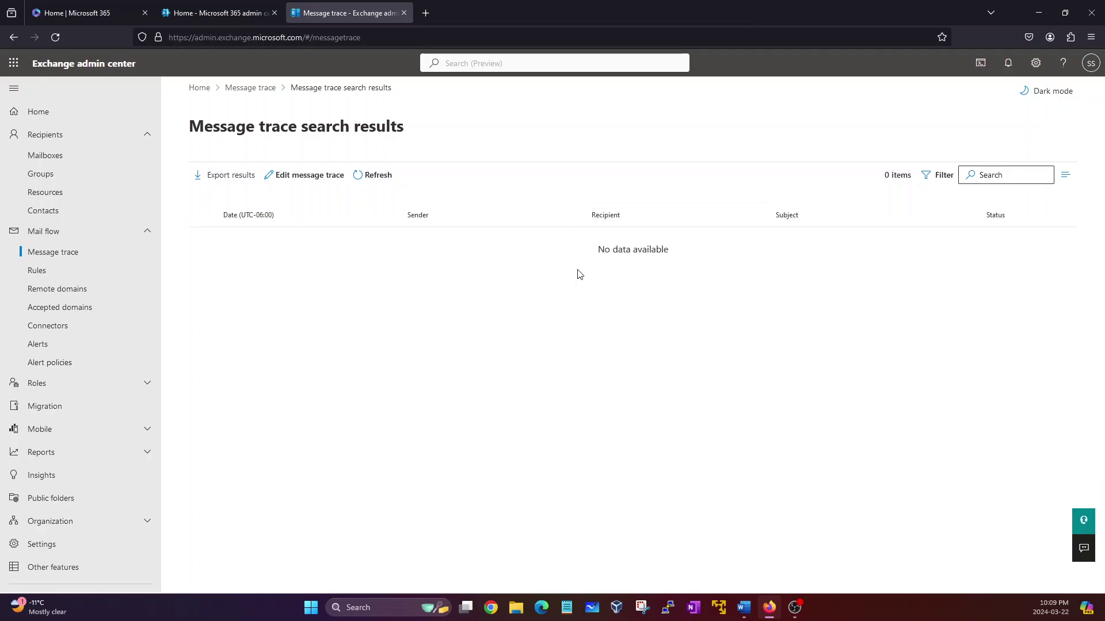
{"action": "left_click_drag", "start_coordinate": [211, 247], "coordinate": [639, 271]}
{"action": "left_click", "coordinate": [399, 314]}
{"action": "left_click_drag", "start_coordinate": [244, 251], "coordinate": [639, 269]}
{"action": "left_click", "coordinate": [646, 286]}
{"action": "left_click_drag", "start_coordinate": [516, 248], "coordinate": [707, 266]}
{"action": "left_click", "coordinate": [678, 286]}
Step: Compare the empty trace results against the sender address in the Word ticket
{"action": "left_click", "coordinate": [737, 607]}
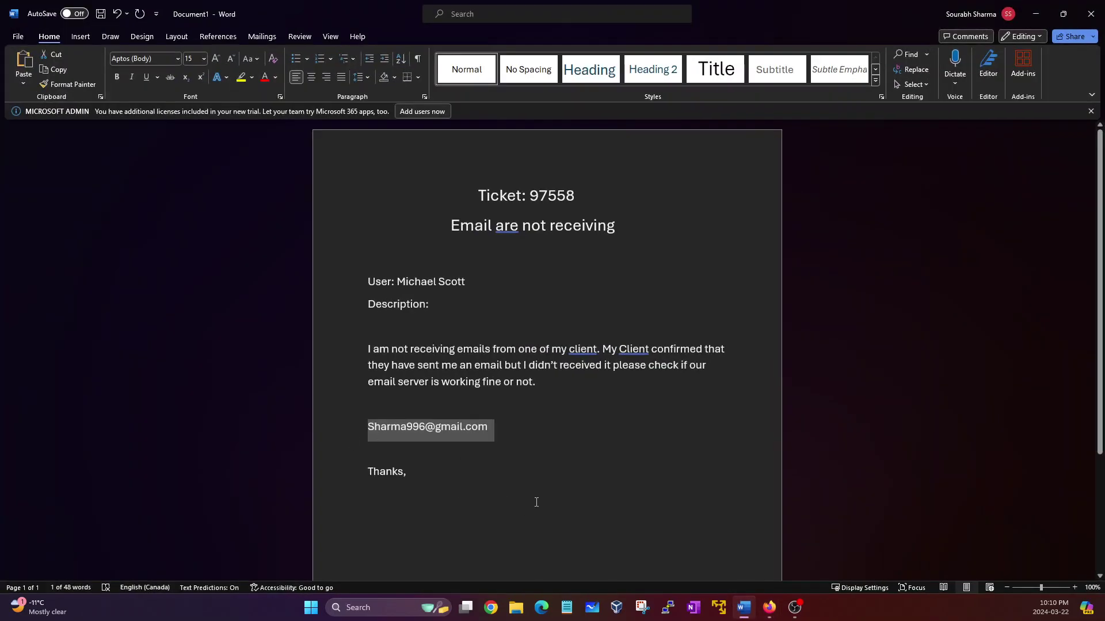
{"action": "key", "text": "alt+Tab"}
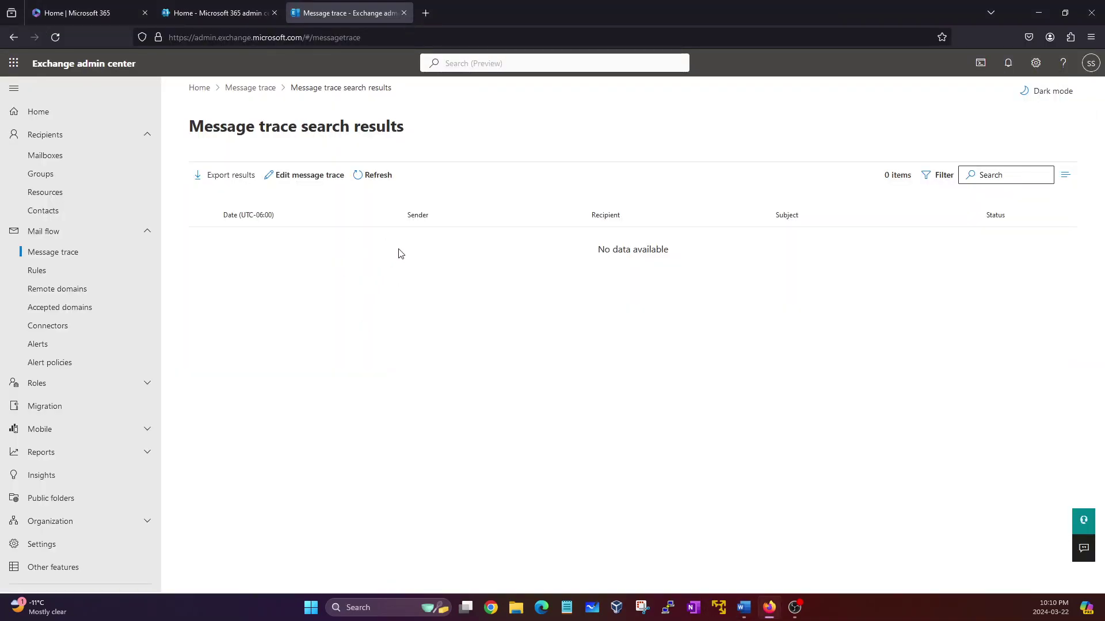
{"action": "left_click_drag", "start_coordinate": [579, 248], "coordinate": [614, 250]}
{"action": "left_click", "coordinate": [609, 269]}
{"action": "left_click", "coordinate": [744, 608]}
{"action": "left_click", "coordinate": [465, 430]}
{"action": "left_click_drag", "start_coordinate": [490, 429], "coordinate": [398, 433]}
{"action": "left_click", "coordinate": [401, 428]}
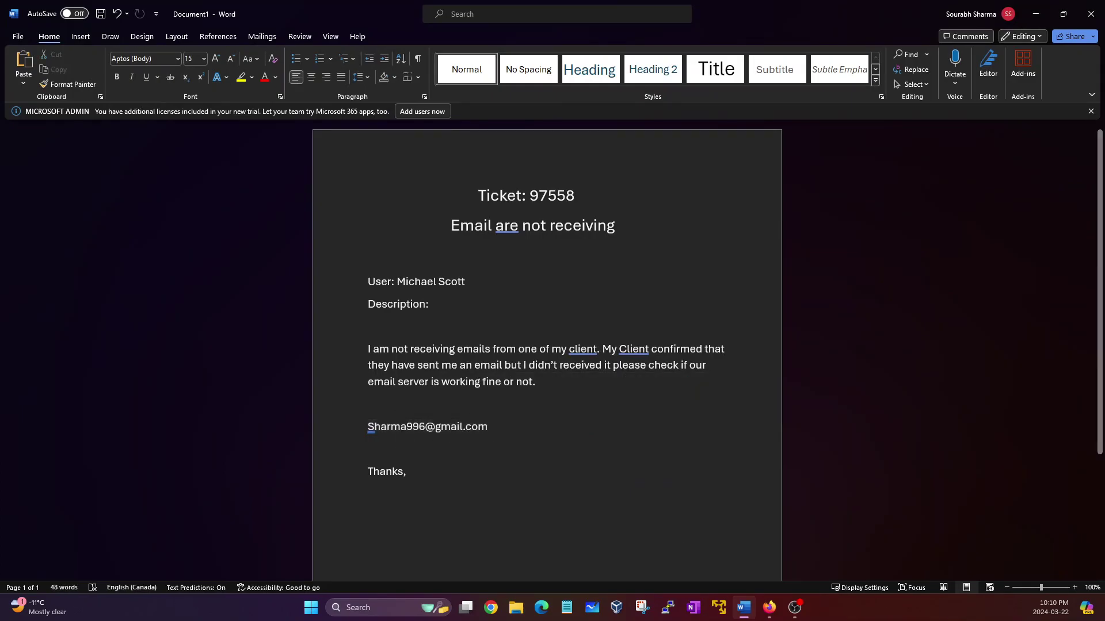
{"action": "left_click", "coordinate": [743, 607]}
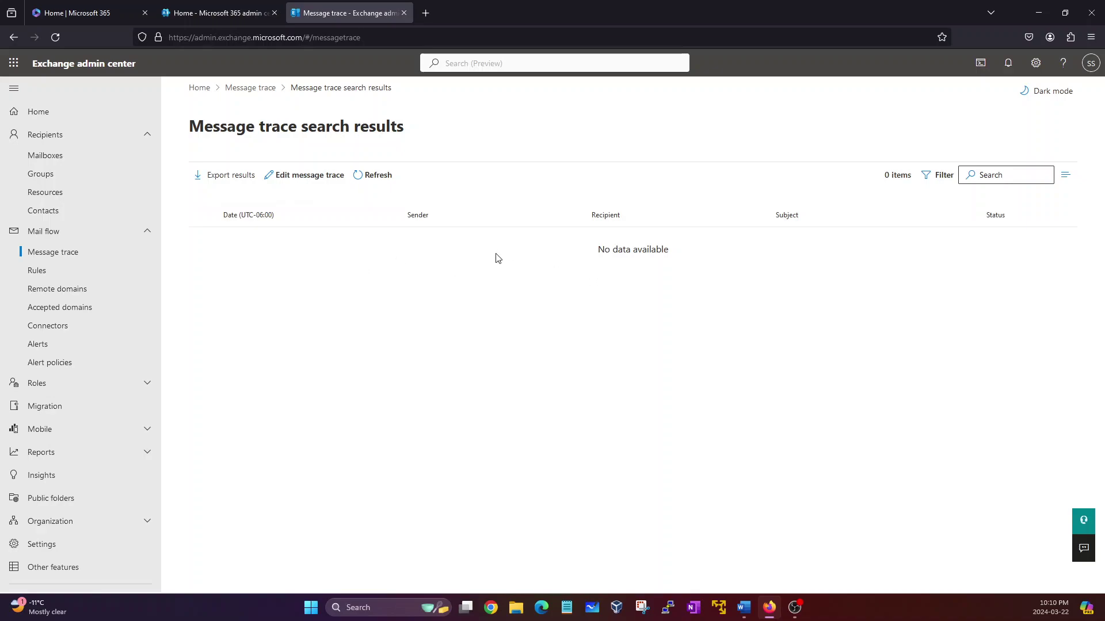
{"action": "left_click_drag", "start_coordinate": [580, 254], "coordinate": [645, 252]}
{"action": "left_click", "coordinate": [648, 263]}
{"action": "left_click", "coordinate": [744, 608]}
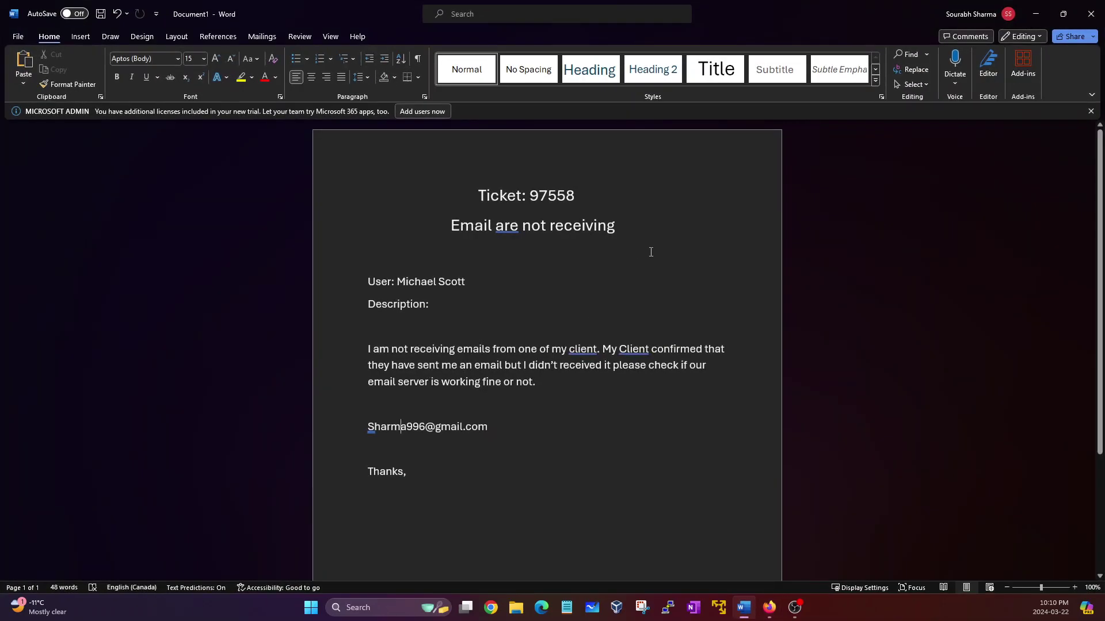
{"action": "left_click", "coordinate": [1034, 17]}
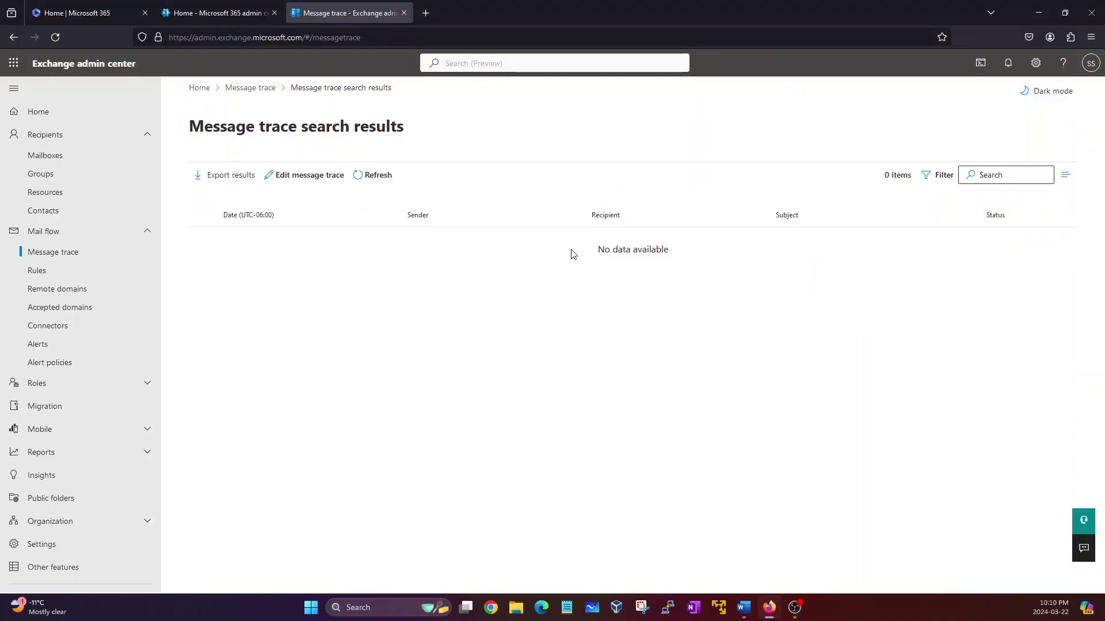
{"action": "left_click_drag", "start_coordinate": [596, 250], "coordinate": [686, 256]}
{"action": "left_click", "coordinate": [686, 256]}
{"action": "left_click_drag", "start_coordinate": [596, 256], "coordinate": [649, 240]}
{"action": "left_click", "coordinate": [680, 239]}
{"action": "left_click_drag", "start_coordinate": [580, 230], "coordinate": [532, 187]}
{"action": "left_click_drag", "start_coordinate": [518, 263], "coordinate": [624, 296]}
{"action": "left_click", "coordinate": [591, 286]}
{"action": "mouse_move", "coordinate": [592, 247]}
{"action": "left_mouse_down"}
{"action": "mouse_move", "coordinate": [661, 251]}
{"action": "mouse_move", "coordinate": [611, 249]}
{"action": "left_mouse_up"}
{"action": "left_click", "coordinate": [661, 255]}
{"action": "left_click", "coordinate": [571, 252]}
{"action": "left_click_drag", "start_coordinate": [599, 249], "coordinate": [684, 253]}
{"action": "left_click", "coordinate": [658, 250]}
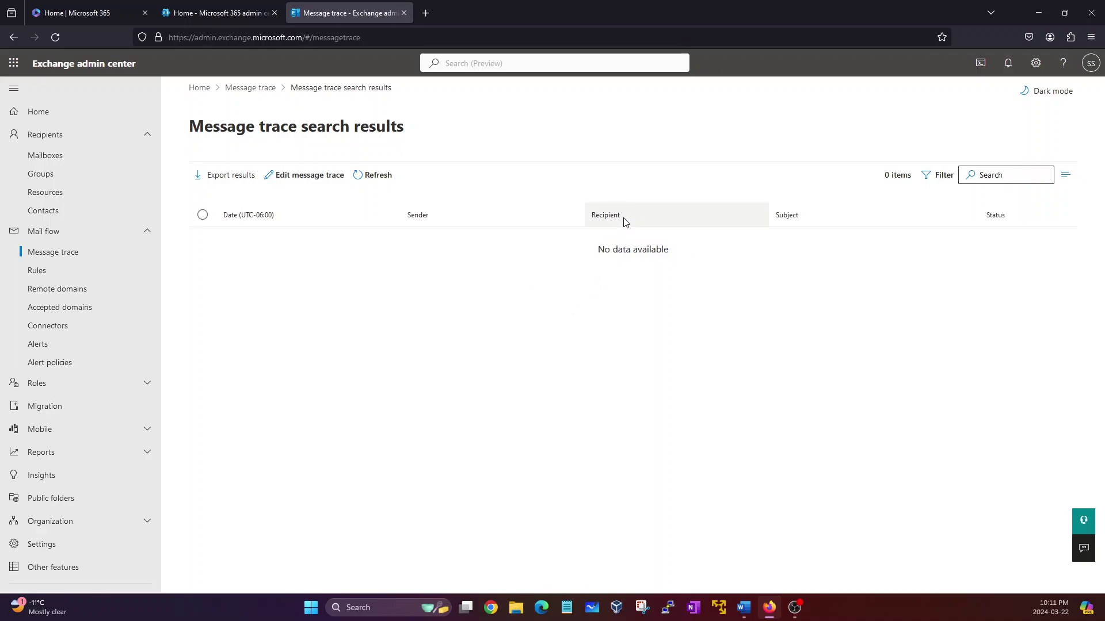
{"action": "left_click_drag", "start_coordinate": [174, 126], "coordinate": [463, 236]}
{"action": "left_click", "coordinate": [444, 269]}
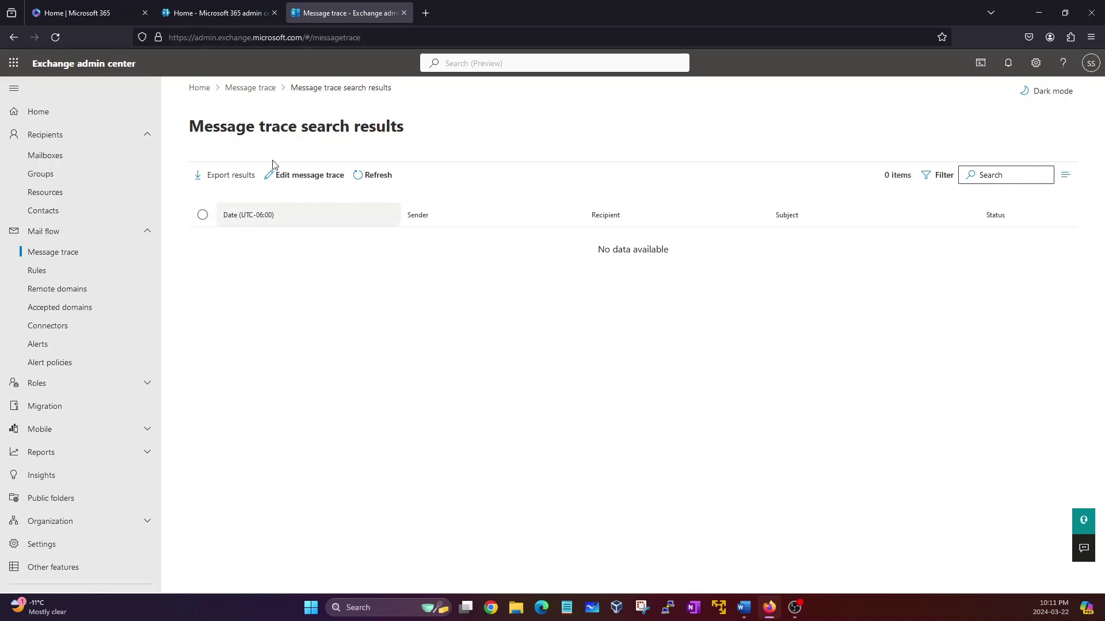
{"action": "left_click", "coordinate": [203, 11]}
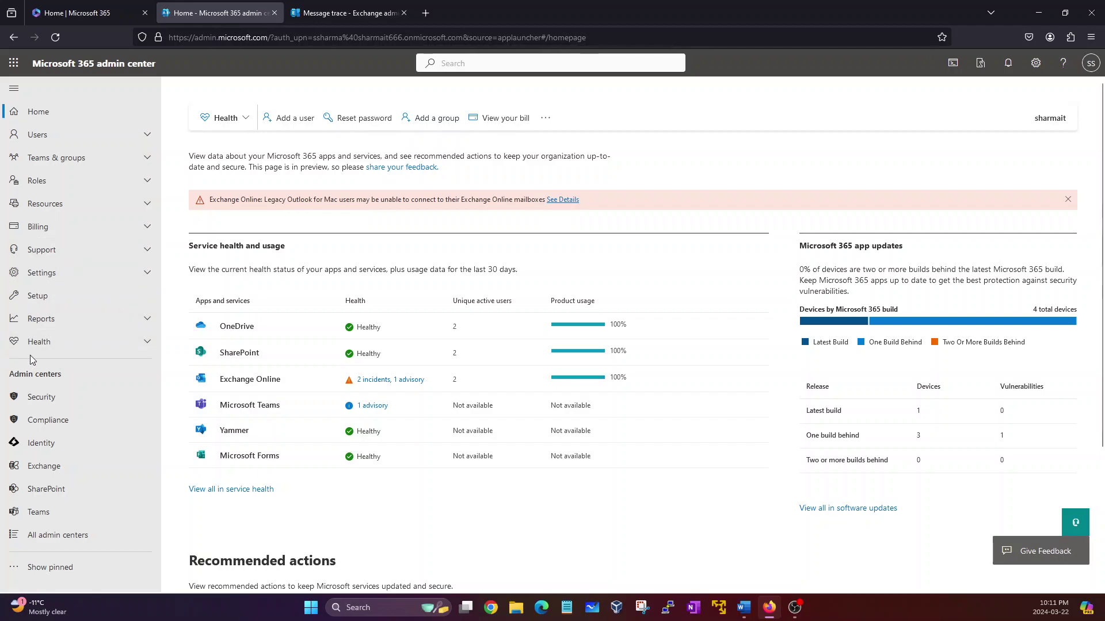
Step: Open the default onmicrosoft.com domain from Settings > Domains and view its DNS records
{"action": "left_click", "coordinate": [49, 274]}
{"action": "left_click", "coordinate": [55, 296]}
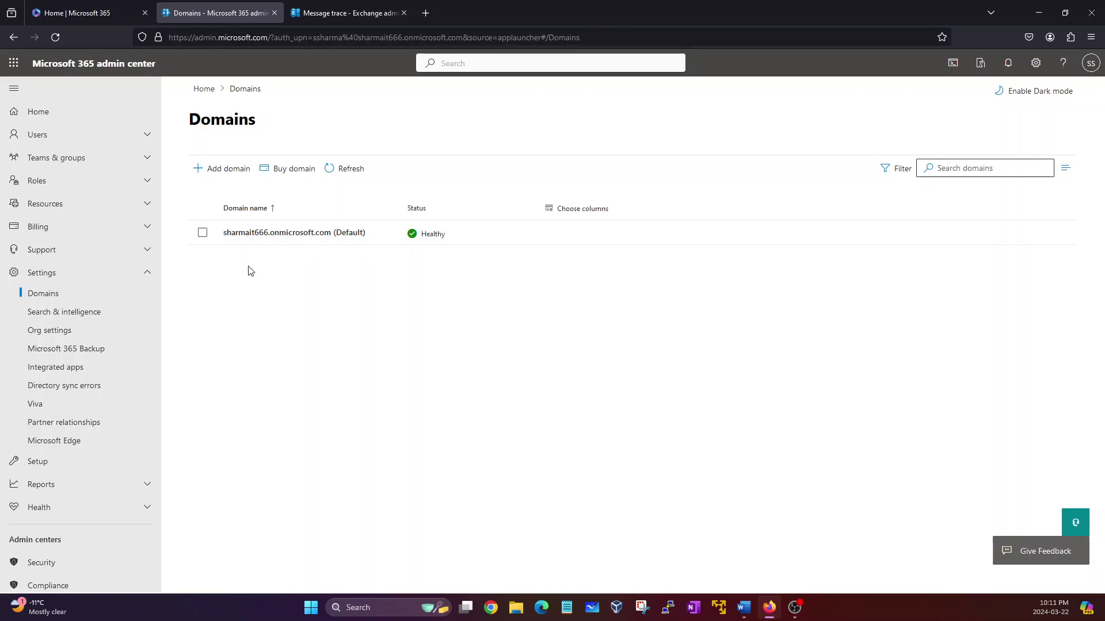
{"action": "left_click", "coordinate": [266, 235]}
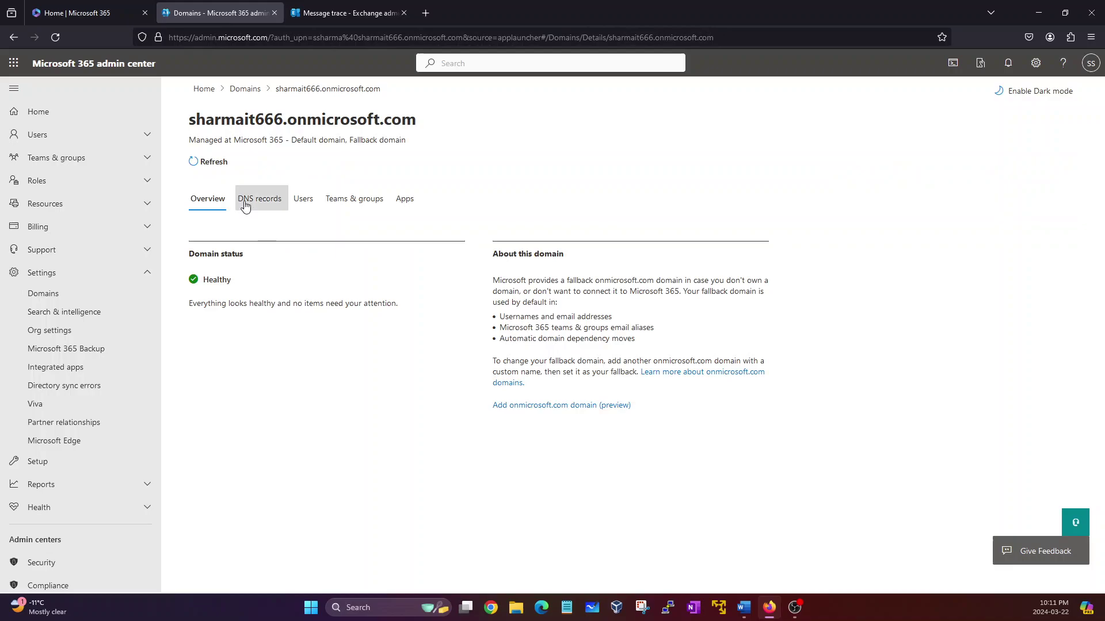
{"action": "left_click", "coordinate": [254, 206]}
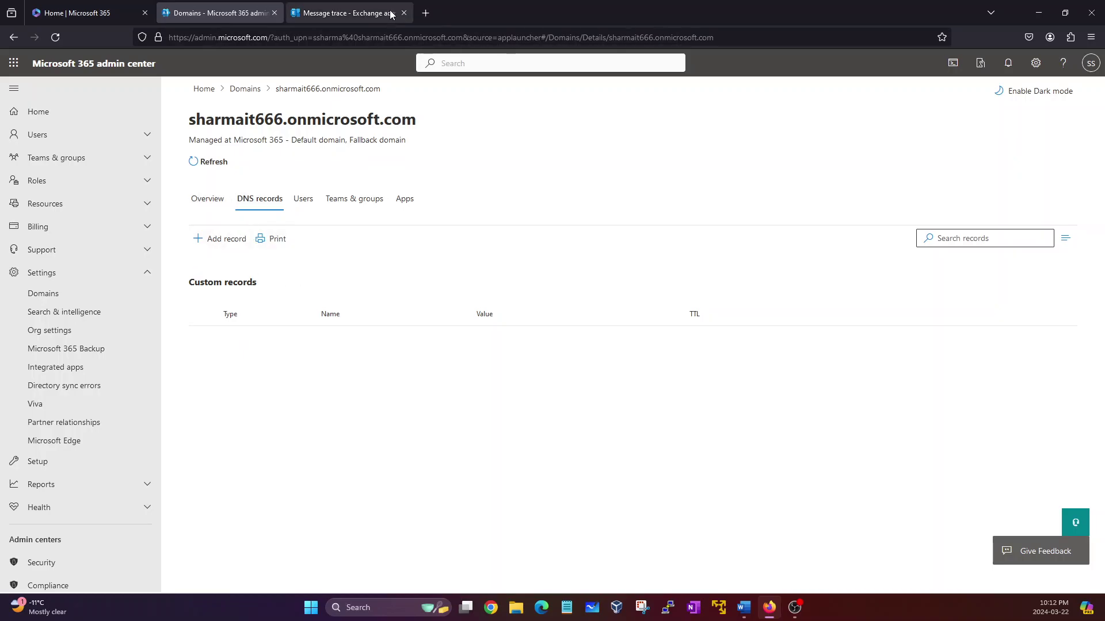
{"action": "left_click", "coordinate": [426, 12]}
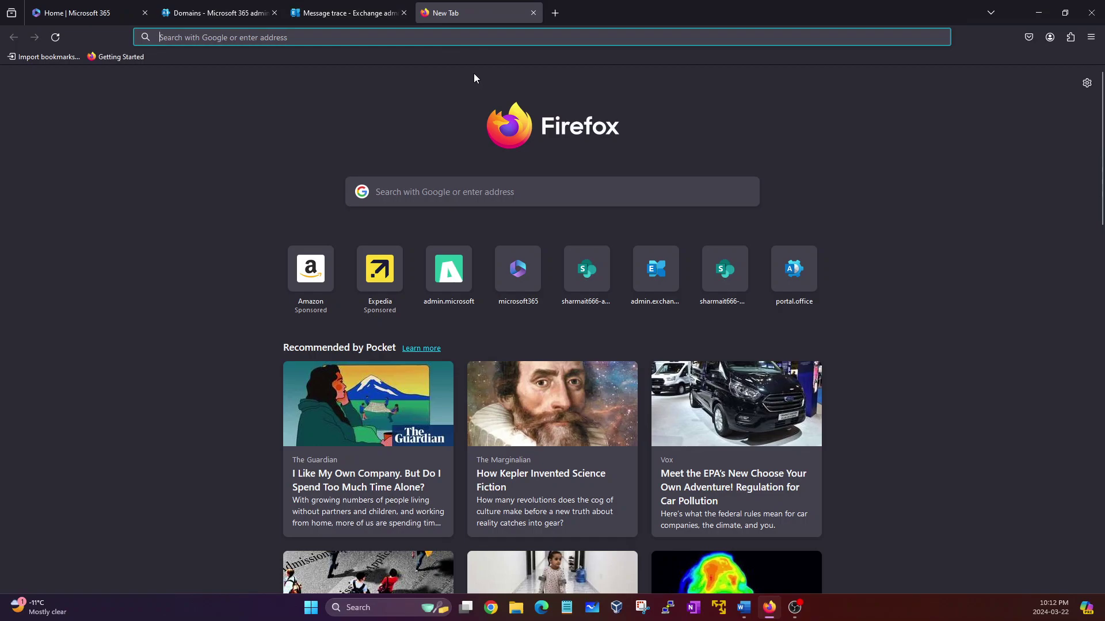
Step: Search Google for 'ms365 custom dns record'
{"action": "type", "text": "ms365 custom dns records"}
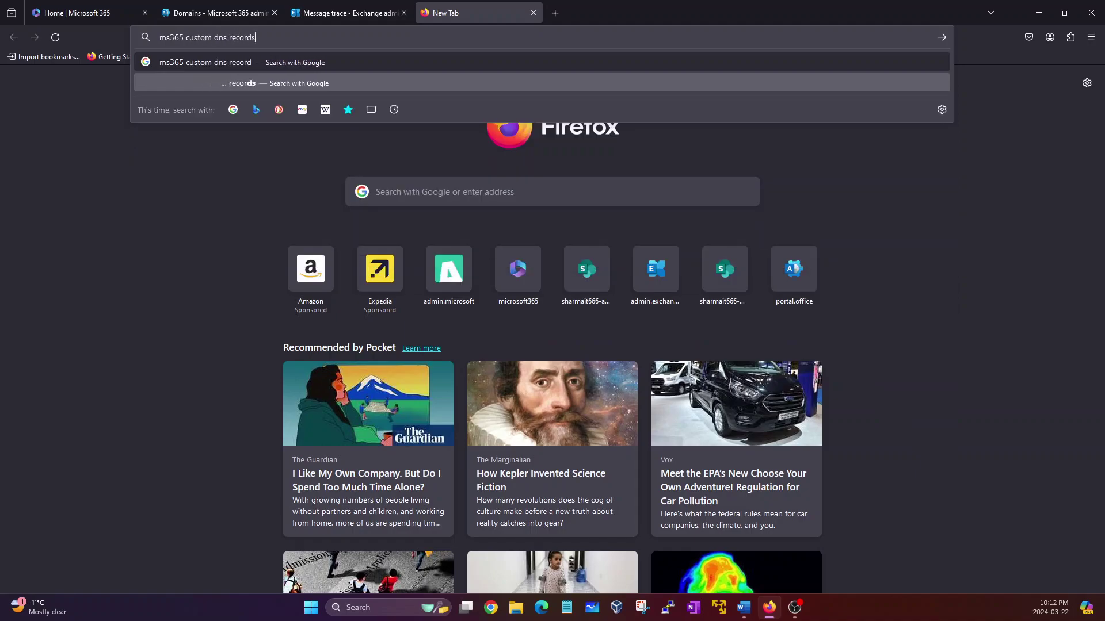
{"action": "left_click", "coordinate": [242, 83]}
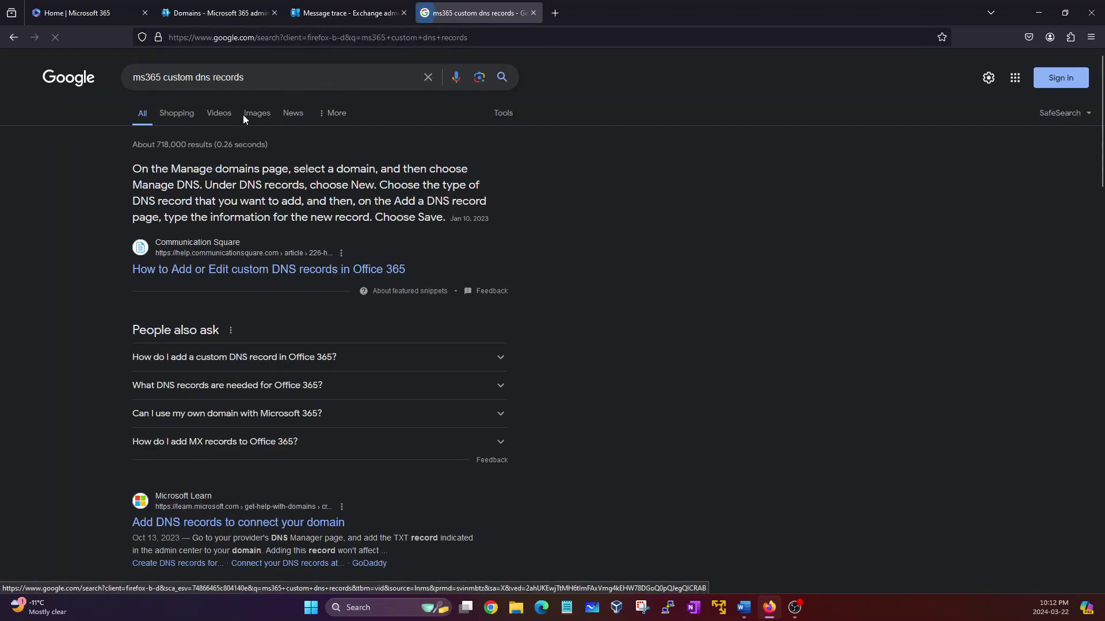
Step: Browse the image results and preview the Microsoft Community DNS settings screenshot
{"action": "left_click", "coordinate": [252, 113]}
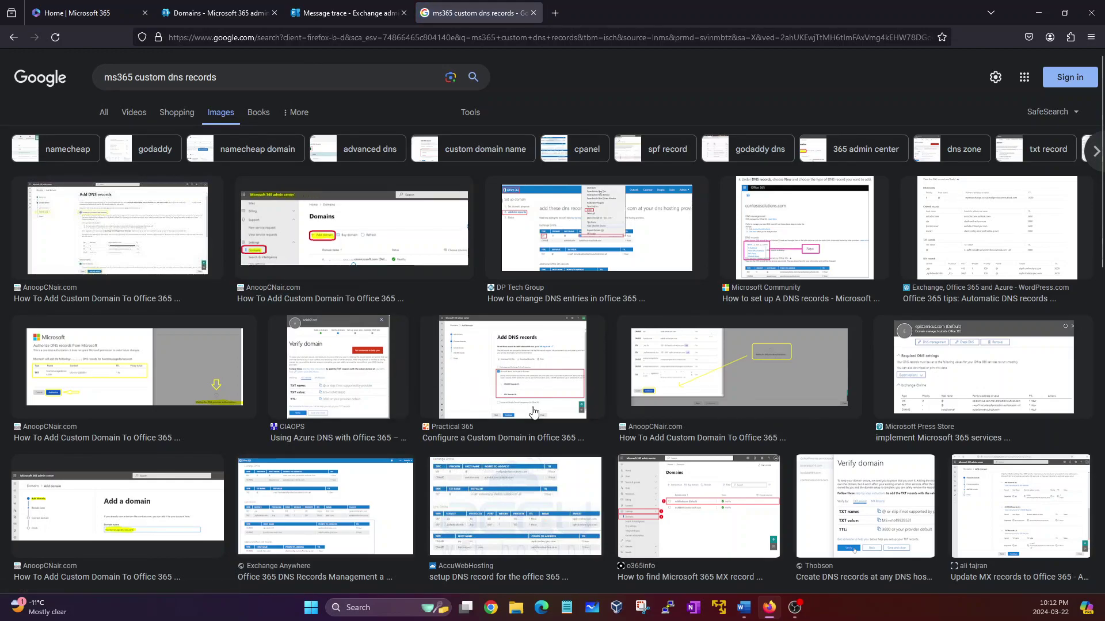
{"action": "scroll", "coordinate": [526, 443], "scroll_direction": "down", "scroll_amount": 3}
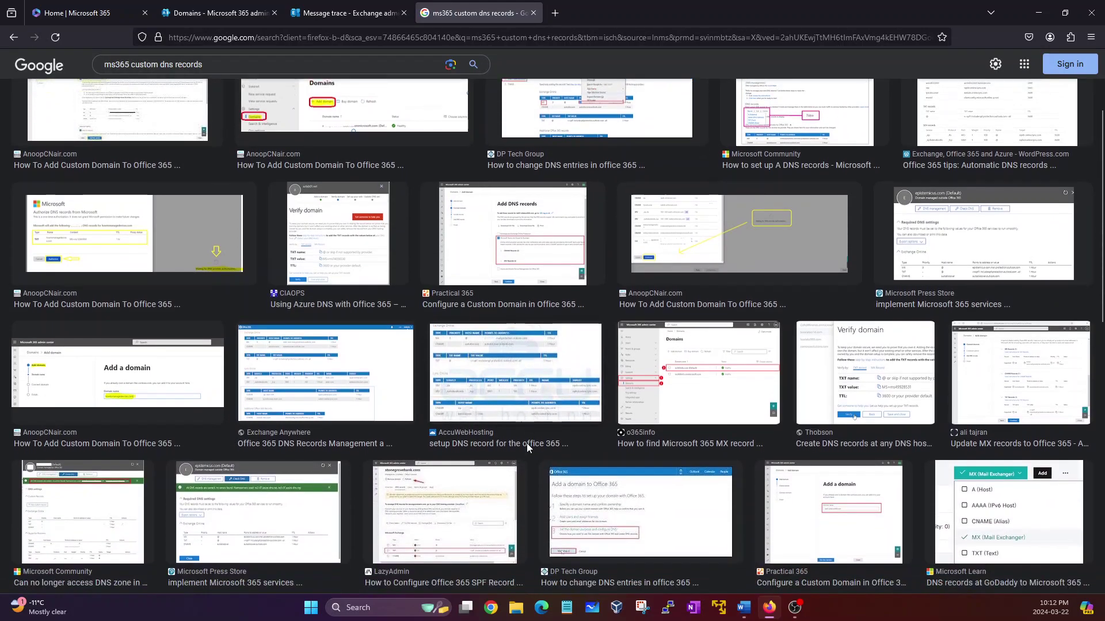
{"action": "scroll", "coordinate": [527, 443], "scroll_direction": "down", "scroll_amount": 1}
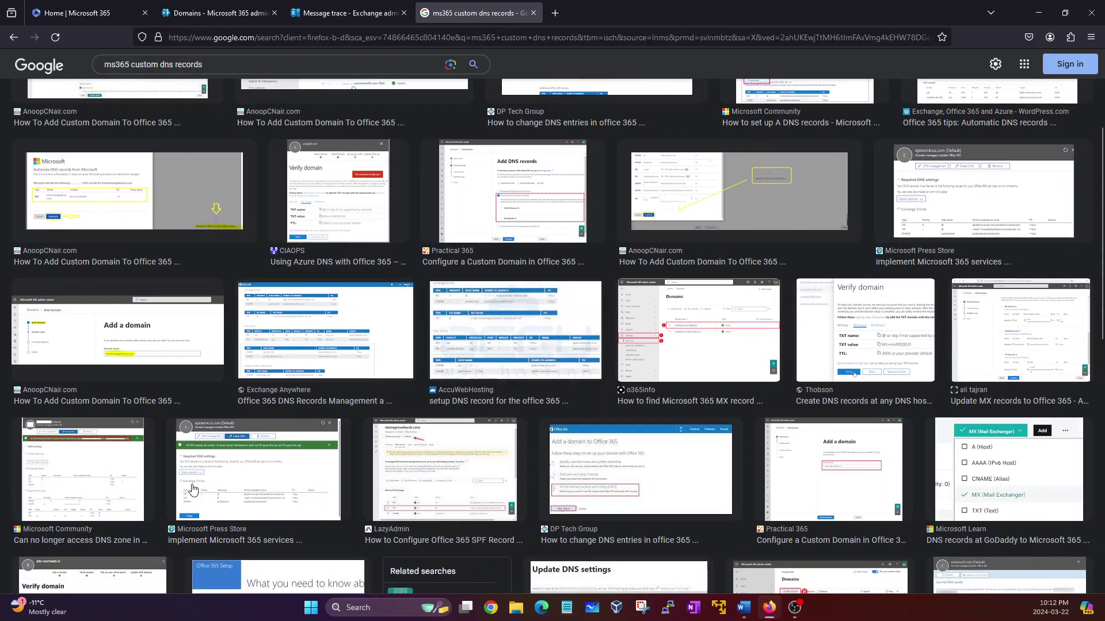
{"action": "left_click", "coordinate": [121, 484]}
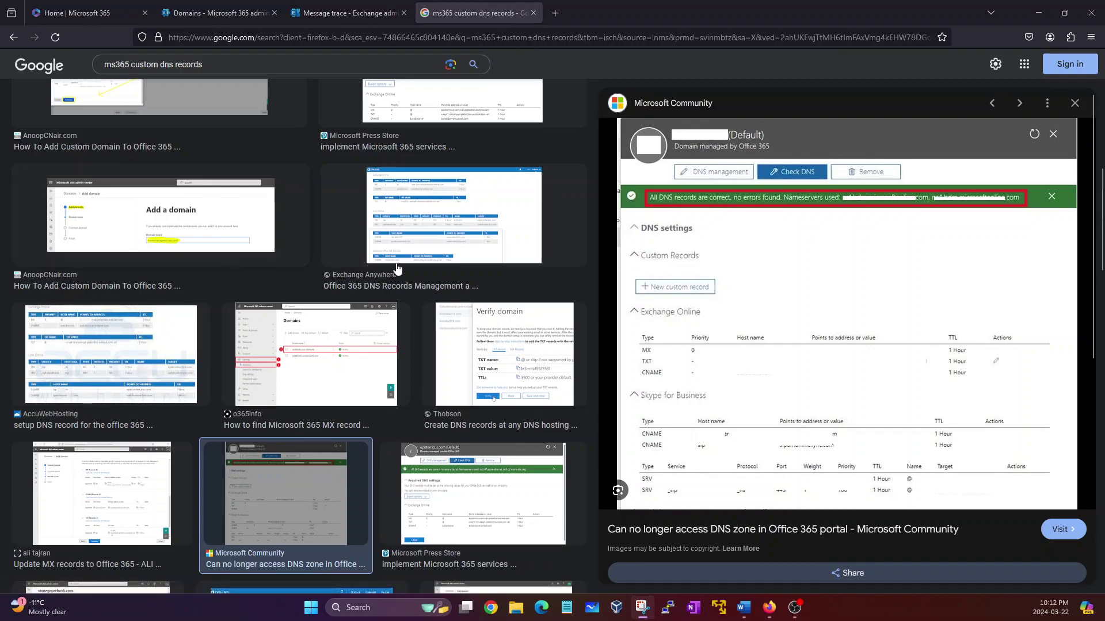
Step: Snip the Exchange Online DNS records table, maximize and zoom the snip, and select the red pen
{"action": "key", "text": "super+shift+s"}
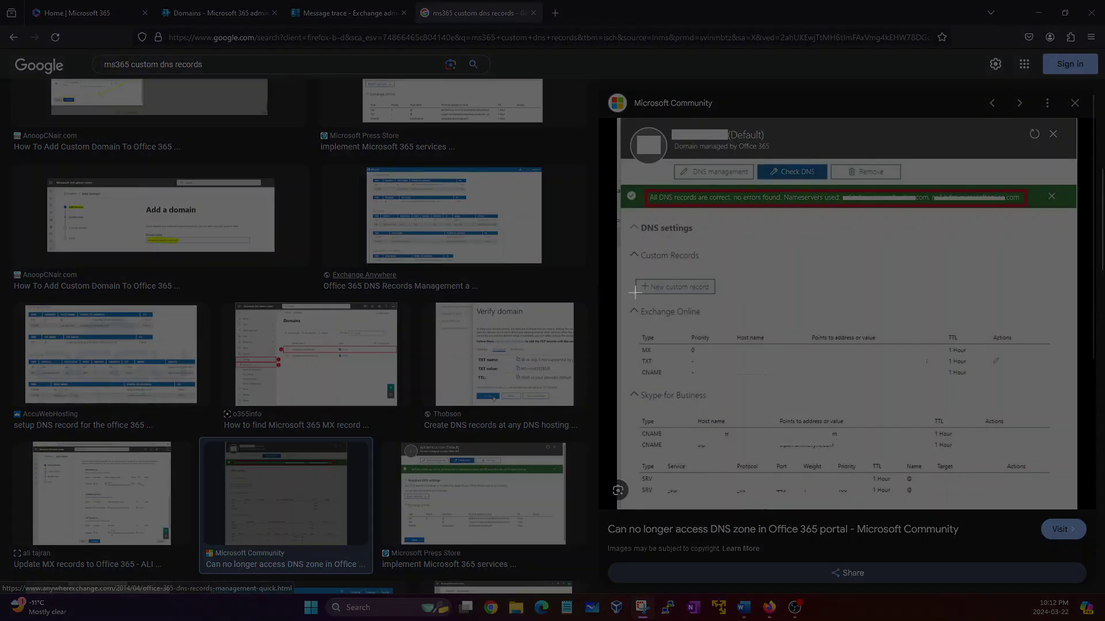
{"action": "left_click_drag", "start_coordinate": [626, 295], "coordinate": [1073, 431]}
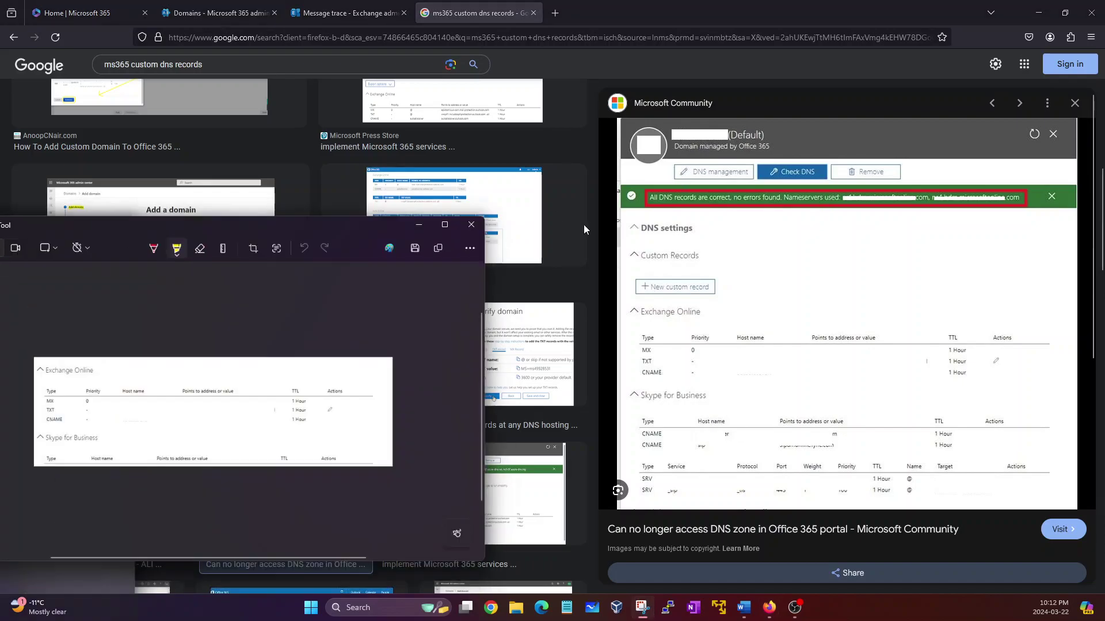
{"action": "left_click_drag", "start_coordinate": [393, 222], "coordinate": [640, 222]}
{"action": "double_click", "coordinate": [640, 222]}
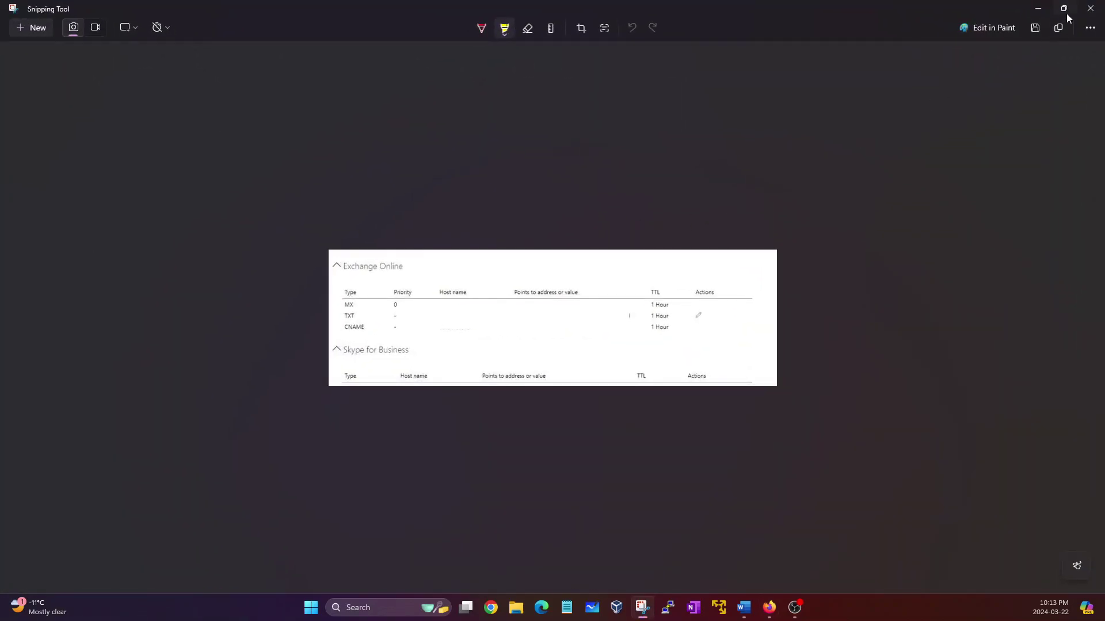
{"action": "scroll", "coordinate": [395, 306], "scroll_direction": "up", "scroll_amount": 2, "text": "ctrl"}
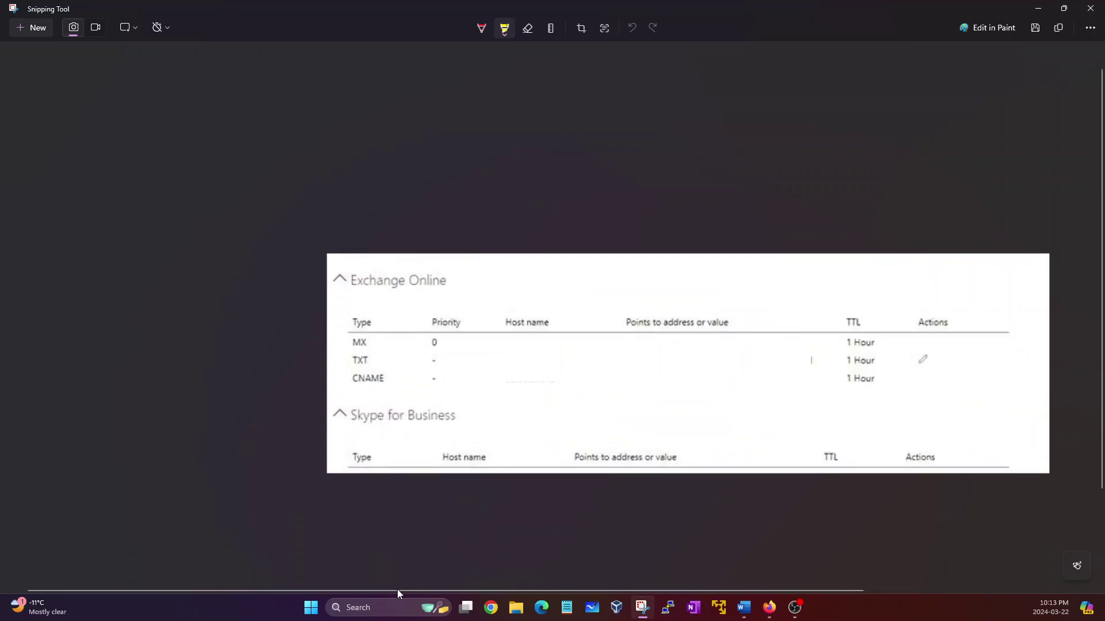
{"action": "left_click_drag", "start_coordinate": [397, 589], "coordinate": [514, 583]}
{"action": "scroll", "coordinate": [431, 488], "scroll_direction": "up", "scroll_amount": 2, "text": "ctrl"}
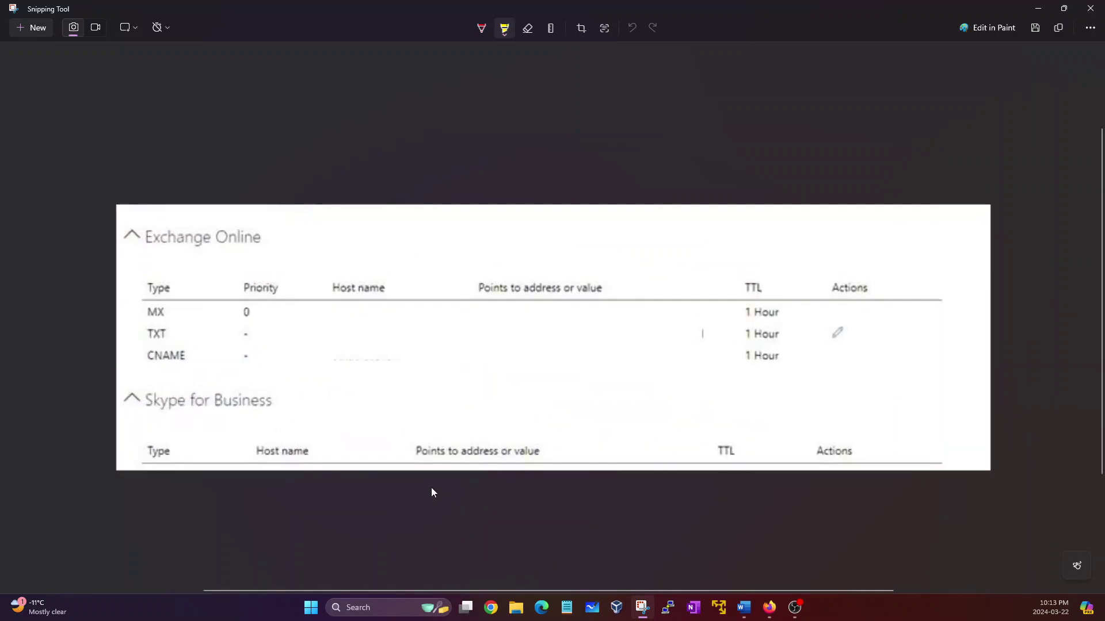
{"action": "left_click", "coordinate": [482, 29]}
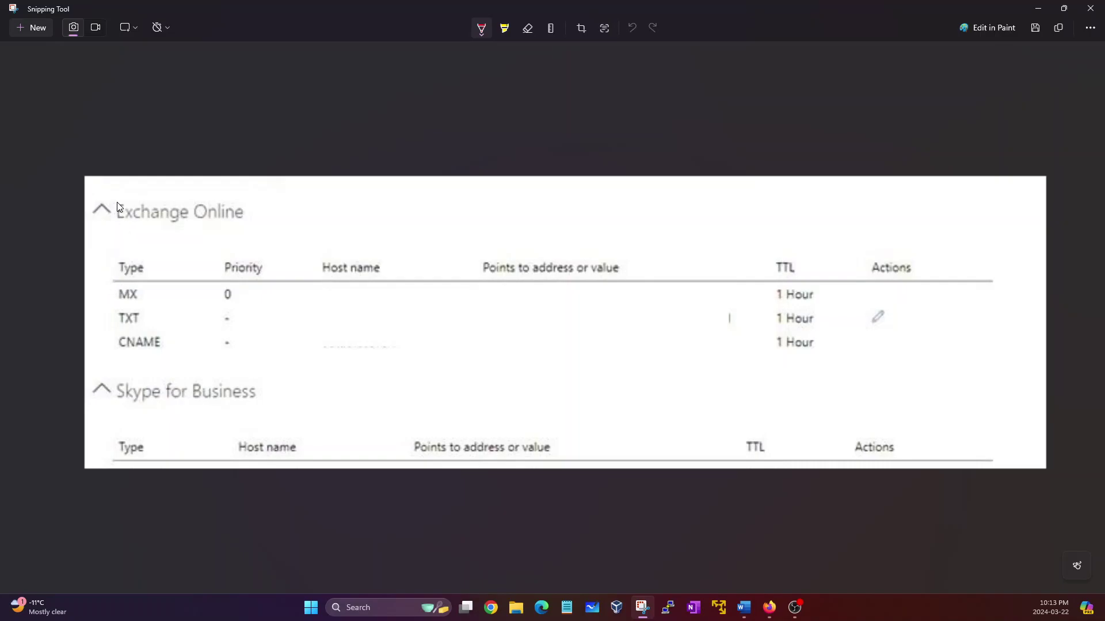
{"action": "mouse_move", "coordinate": [118, 198]}
{"action": "left_mouse_down"}
{"action": "mouse_move", "coordinate": [105, 232]}
{"action": "mouse_move", "coordinate": [119, 235]}
{"action": "left_mouse_up"}
{"action": "mouse_move", "coordinate": [242, 196]}
{"action": "left_mouse_down"}
{"action": "mouse_move", "coordinate": [264, 222]}
{"action": "mouse_move", "coordinate": [248, 234]}
{"action": "left_mouse_up"}
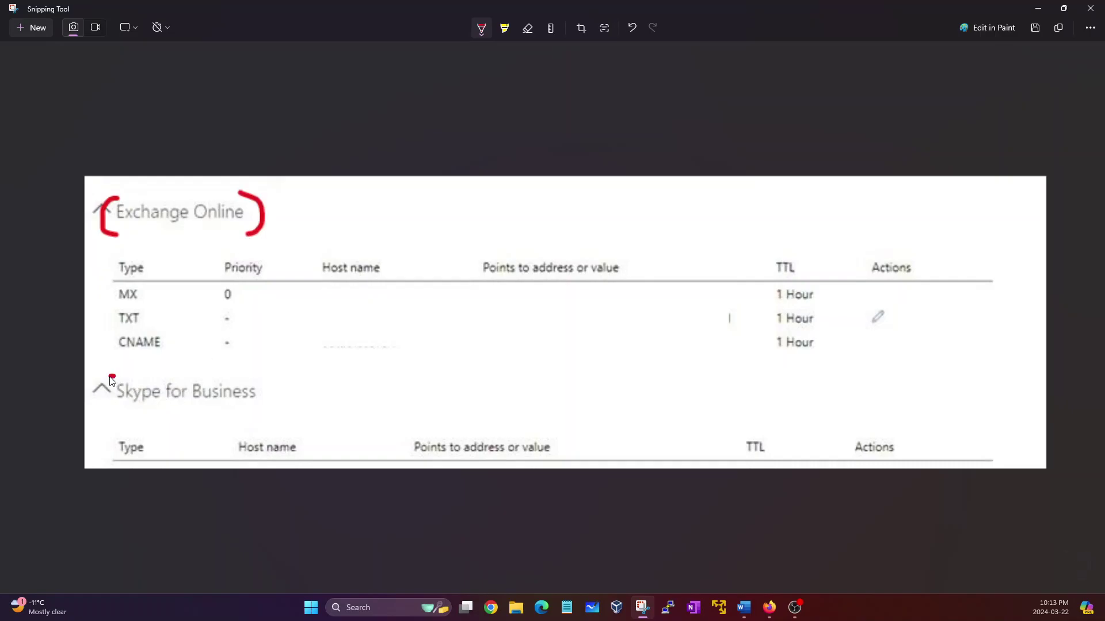
{"action": "left_click_drag", "start_coordinate": [103, 408], "coordinate": [248, 393]}
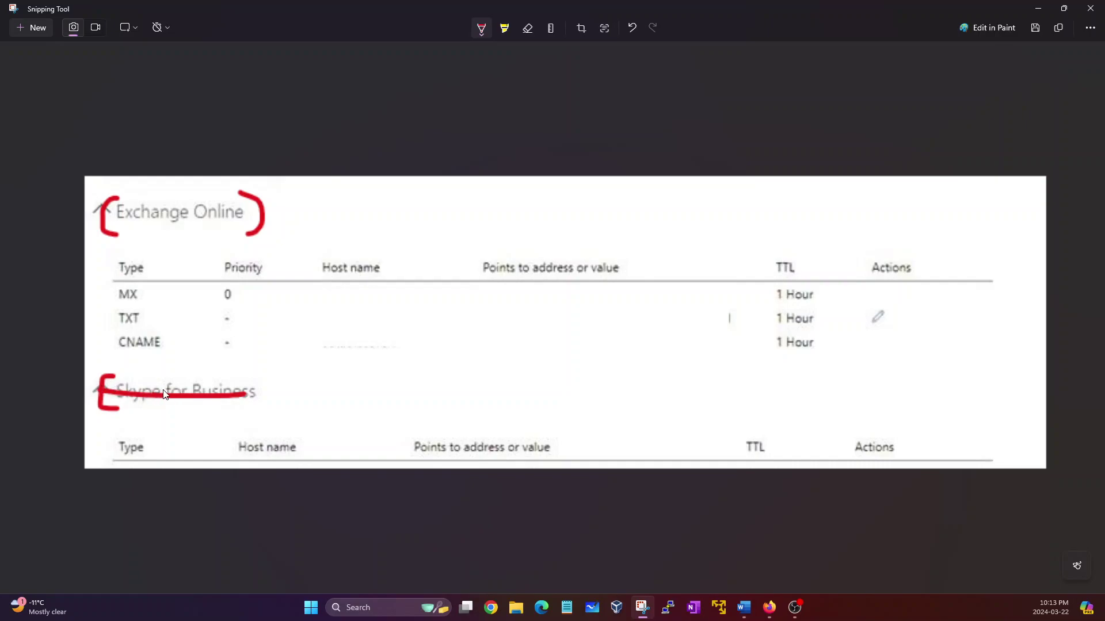
{"action": "left_click", "coordinate": [107, 290]}
{"action": "left_click_drag", "start_coordinate": [111, 313], "coordinate": [143, 332]}
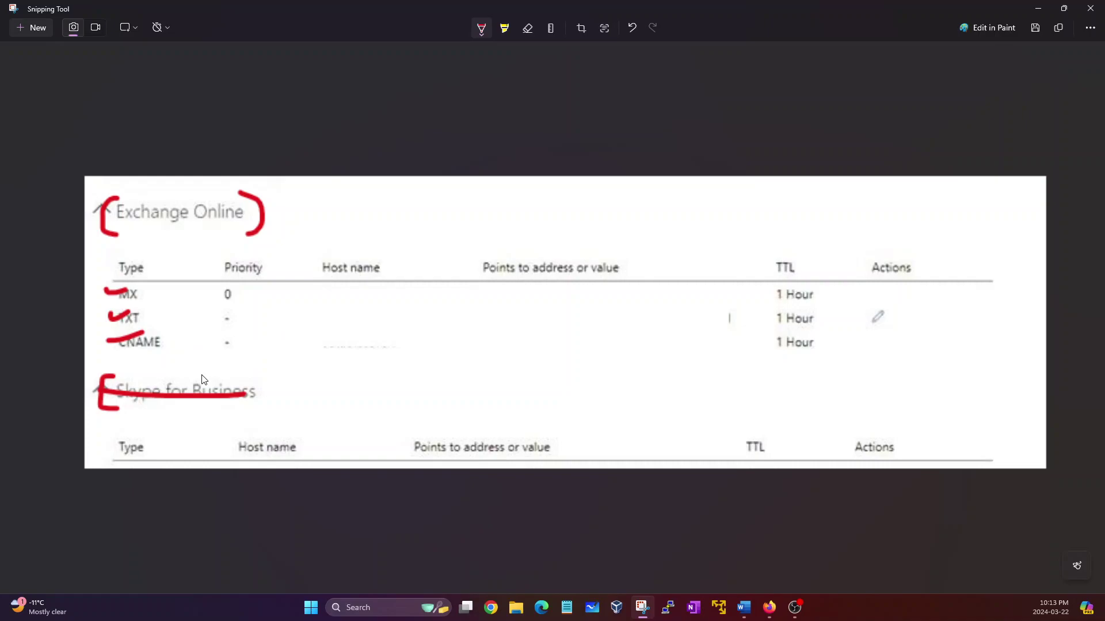
{"action": "mouse_move", "coordinate": [97, 264]}
{"action": "left_mouse_down"}
{"action": "mouse_move", "coordinate": [80, 343]}
{"action": "mouse_move", "coordinate": [105, 340]}
{"action": "left_mouse_up"}
{"action": "left_click_drag", "start_coordinate": [329, 289], "coordinate": [380, 271]}
{"action": "mouse_move", "coordinate": [337, 316]}
{"action": "left_mouse_down"}
{"action": "mouse_move", "coordinate": [335, 329]}
{"action": "mouse_move", "coordinate": [390, 313]}
{"action": "left_mouse_up"}
{"action": "mouse_move", "coordinate": [338, 348]}
{"action": "left_mouse_down"}
{"action": "mouse_move", "coordinate": [386, 348]}
{"action": "mouse_move", "coordinate": [349, 337]}
{"action": "mouse_move", "coordinate": [322, 357]}
{"action": "mouse_move", "coordinate": [408, 354]}
{"action": "mouse_move", "coordinate": [341, 342]}
{"action": "left_mouse_up"}
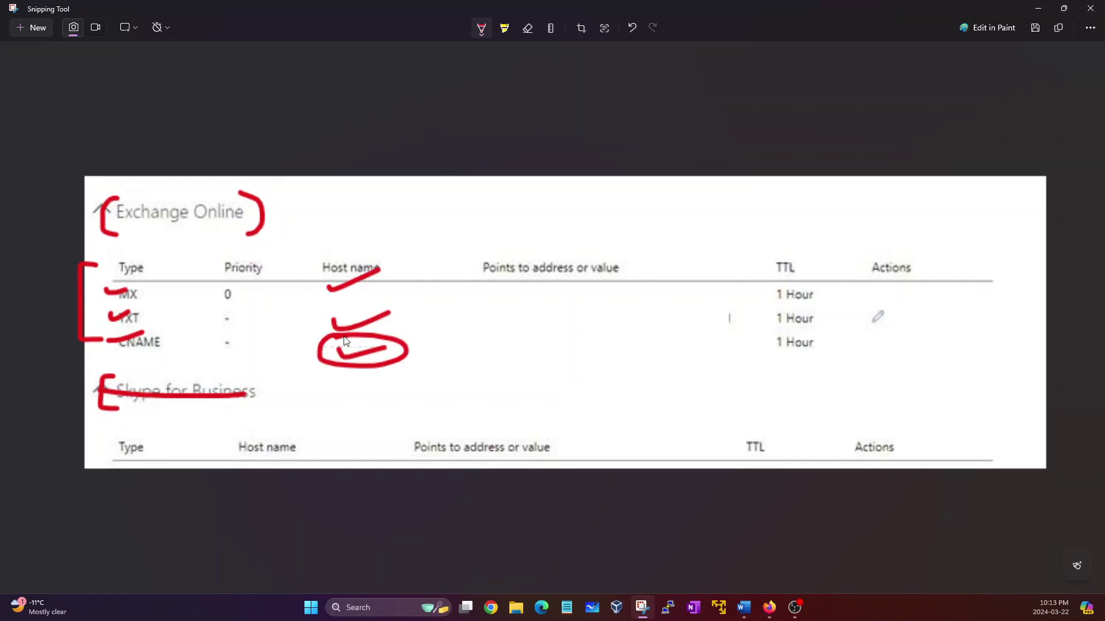
{"action": "left_click", "coordinate": [527, 29]}
{"action": "left_click", "coordinate": [528, 36]}
Step: Clear old ink and draw red brackets and ticks around the Exchange Online MX, TXT and CNAME rows
{"action": "left_click", "coordinate": [523, 56]}
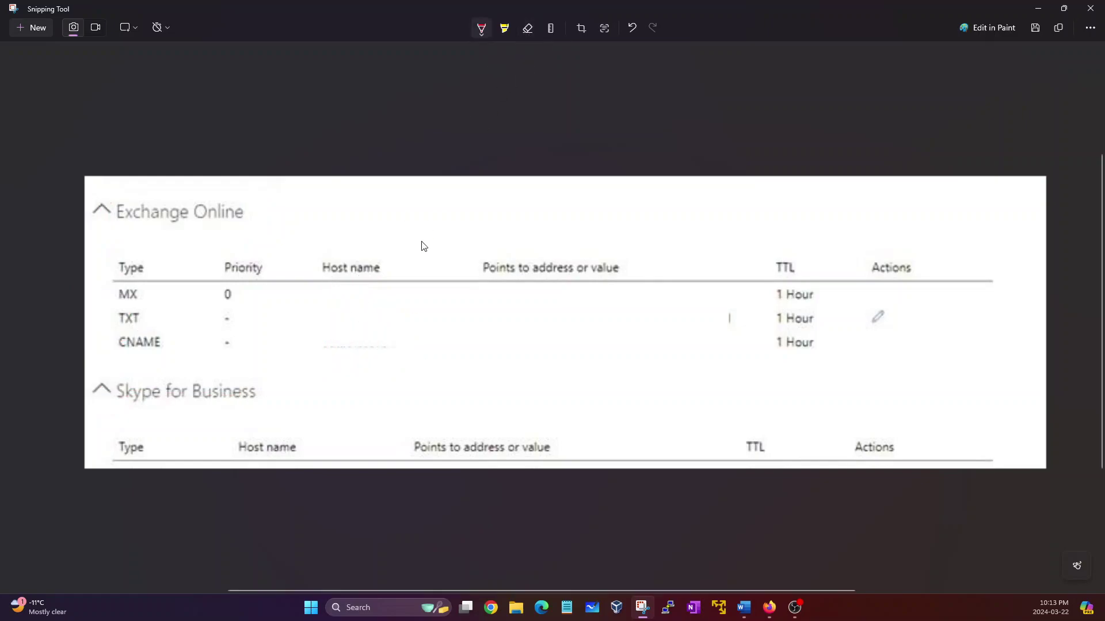
{"action": "mouse_move", "coordinate": [157, 295]}
{"action": "left_mouse_down"}
{"action": "mouse_move", "coordinate": [304, 284]}
{"action": "mouse_move", "coordinate": [365, 306]}
{"action": "mouse_move", "coordinate": [323, 255]}
{"action": "mouse_move", "coordinate": [327, 264]}
{"action": "left_mouse_up"}
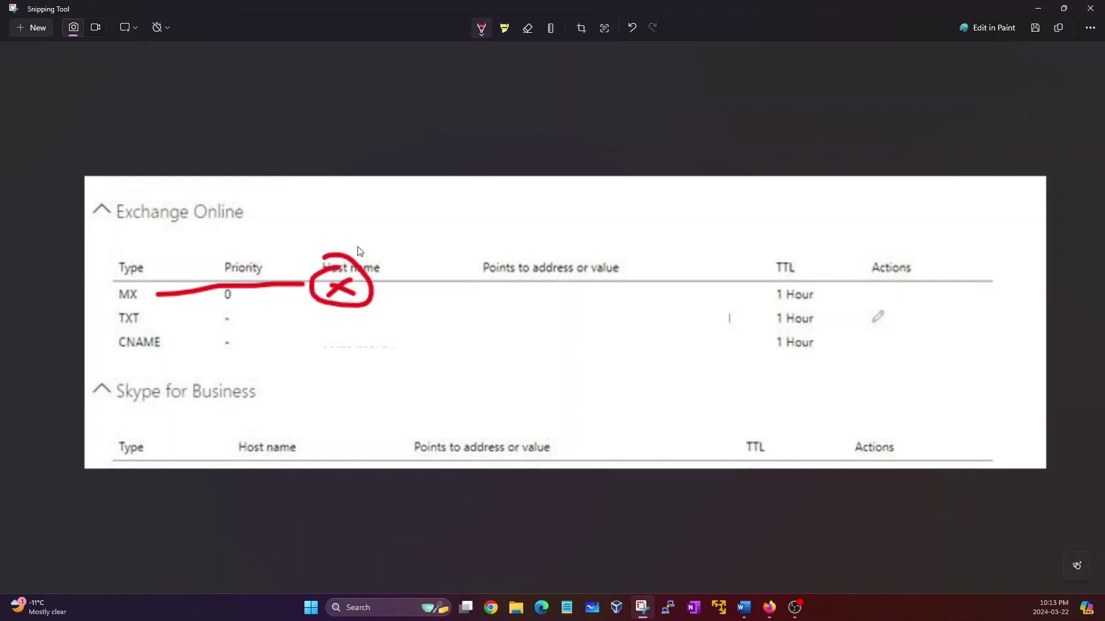
{"action": "mouse_move", "coordinate": [121, 246]}
{"action": "left_mouse_down"}
{"action": "mouse_move", "coordinate": [115, 365]}
{"action": "mouse_move", "coordinate": [146, 364]}
{"action": "left_mouse_up"}
{"action": "mouse_move", "coordinate": [410, 228]}
{"action": "left_mouse_down"}
{"action": "mouse_move", "coordinate": [450, 230]}
{"action": "mouse_move", "coordinate": [338, 366]}
{"action": "left_mouse_up"}
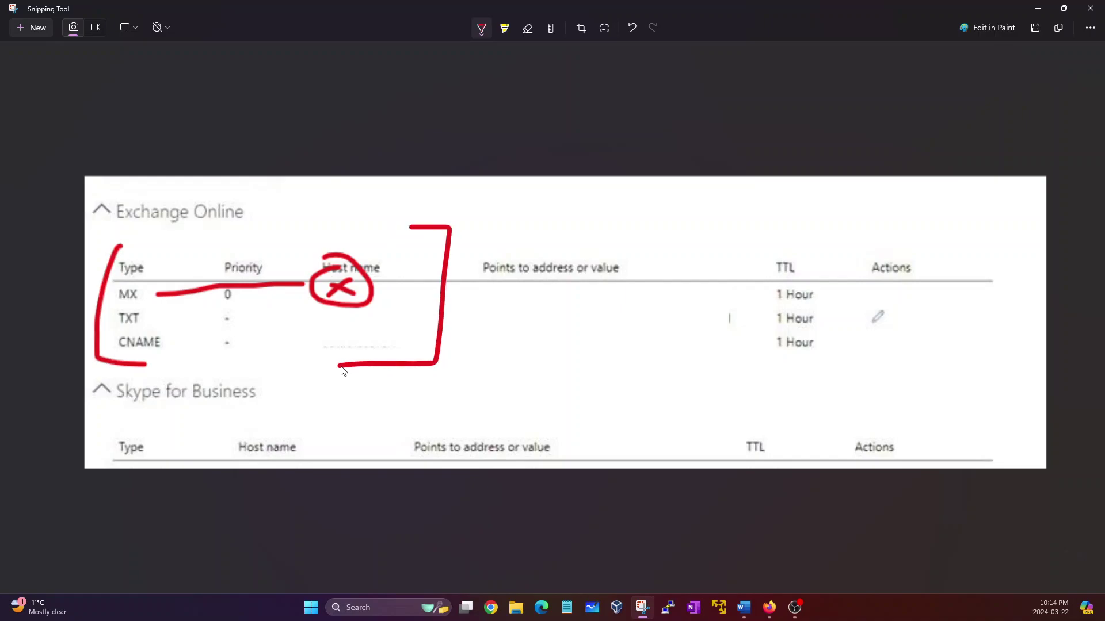
{"action": "left_click_drag", "start_coordinate": [222, 232], "coordinate": [283, 220]}
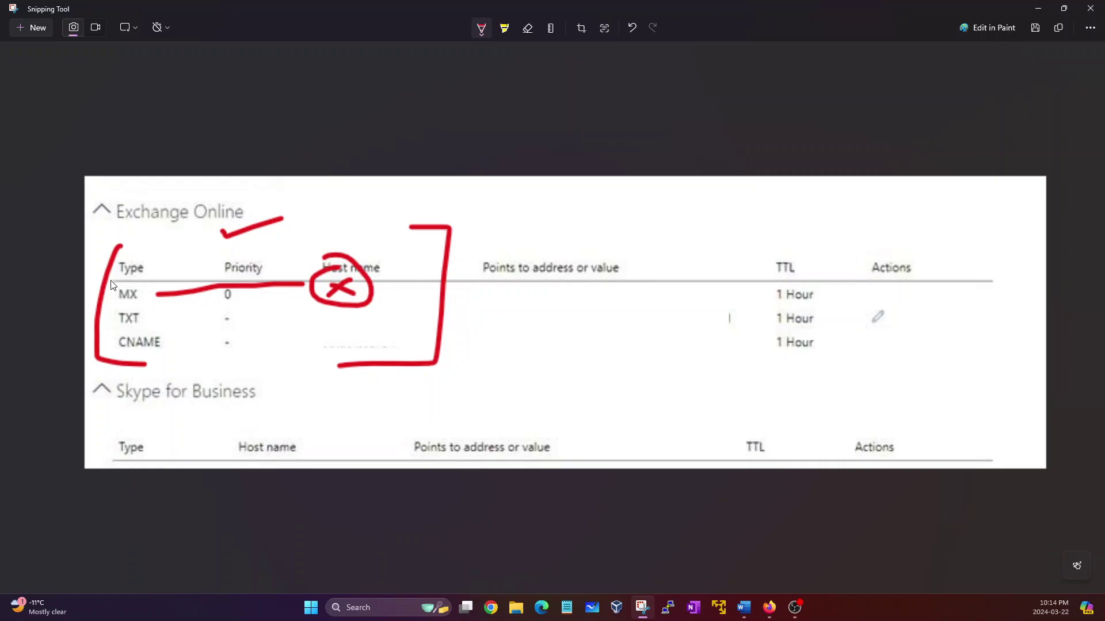
{"action": "mouse_move", "coordinate": [115, 280]}
{"action": "left_mouse_down"}
{"action": "mouse_move", "coordinate": [107, 294]}
{"action": "mouse_move", "coordinate": [121, 304]}
{"action": "left_mouse_up"}
{"action": "mouse_move", "coordinate": [305, 248]}
{"action": "left_mouse_down"}
{"action": "mouse_move", "coordinate": [314, 264]}
{"action": "mouse_move", "coordinate": [392, 219]}
{"action": "left_mouse_up"}
Step: Erase all ink, redraw the row bracket, tick the MX and TXT host names, then minimize Snipping Tool
{"action": "left_click", "coordinate": [529, 39]}
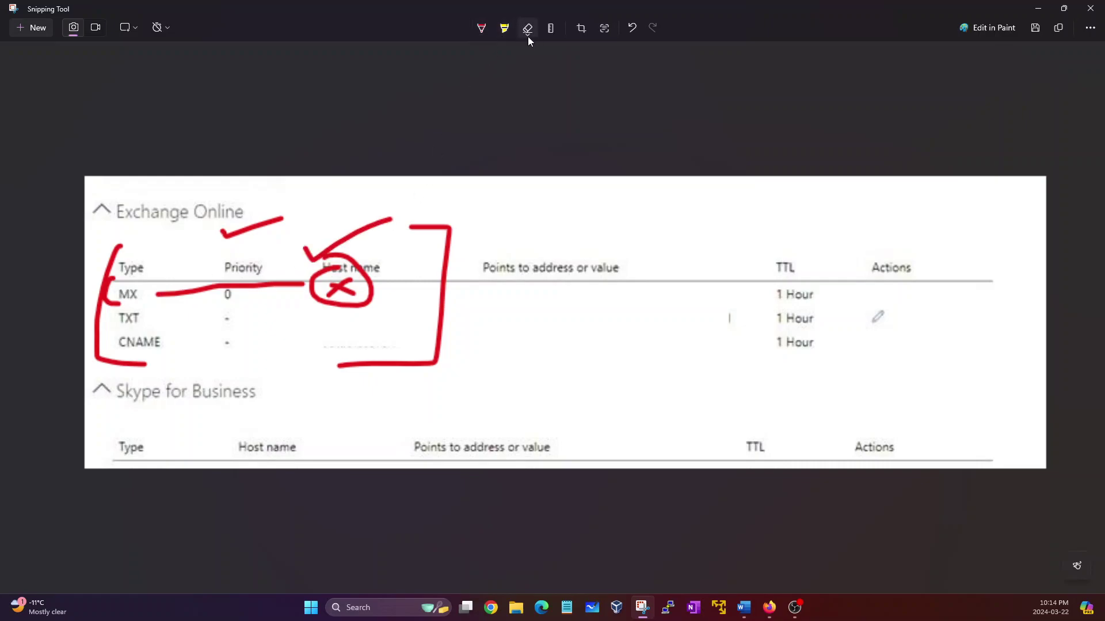
{"action": "left_click", "coordinate": [528, 39]}
{"action": "left_click", "coordinate": [527, 50]}
{"action": "left_click", "coordinate": [481, 28]}
{"action": "mouse_move", "coordinate": [114, 262]}
{"action": "left_mouse_down"}
{"action": "mouse_move", "coordinate": [99, 262]}
{"action": "mouse_move", "coordinate": [88, 344]}
{"action": "mouse_move", "coordinate": [110, 347]}
{"action": "left_mouse_up"}
{"action": "left_click_drag", "start_coordinate": [338, 295], "coordinate": [369, 284]}
{"action": "mouse_move", "coordinate": [325, 320]}
{"action": "left_mouse_down"}
{"action": "mouse_move", "coordinate": [358, 311]}
{"action": "mouse_move", "coordinate": [340, 342]}
{"action": "mouse_move", "coordinate": [362, 332]}
{"action": "left_mouse_up"}
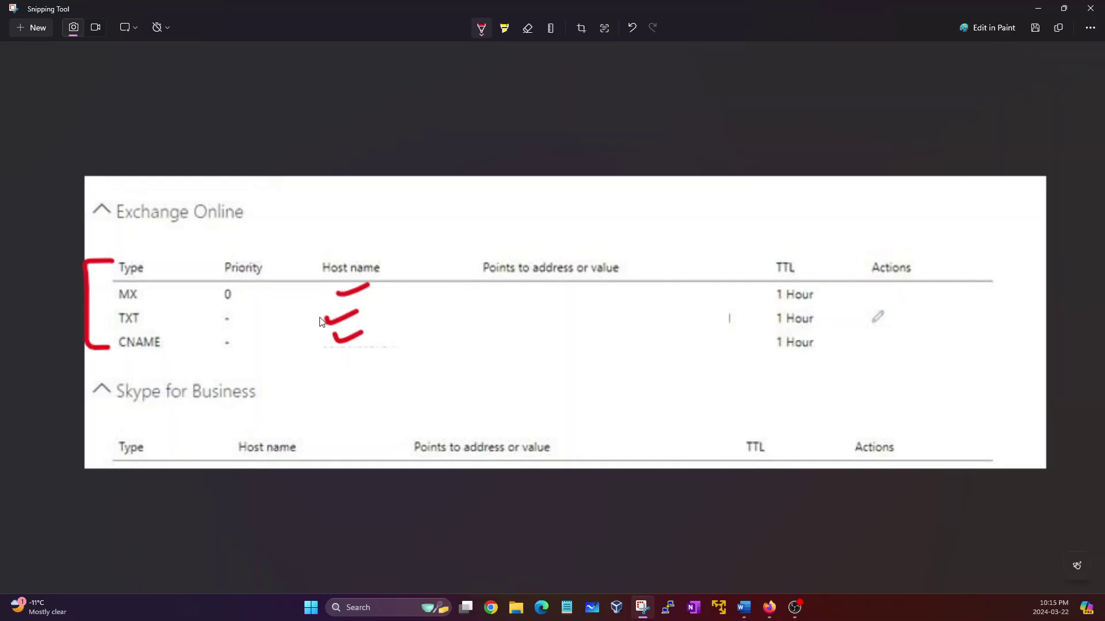
{"action": "left_click", "coordinate": [1037, 8]}
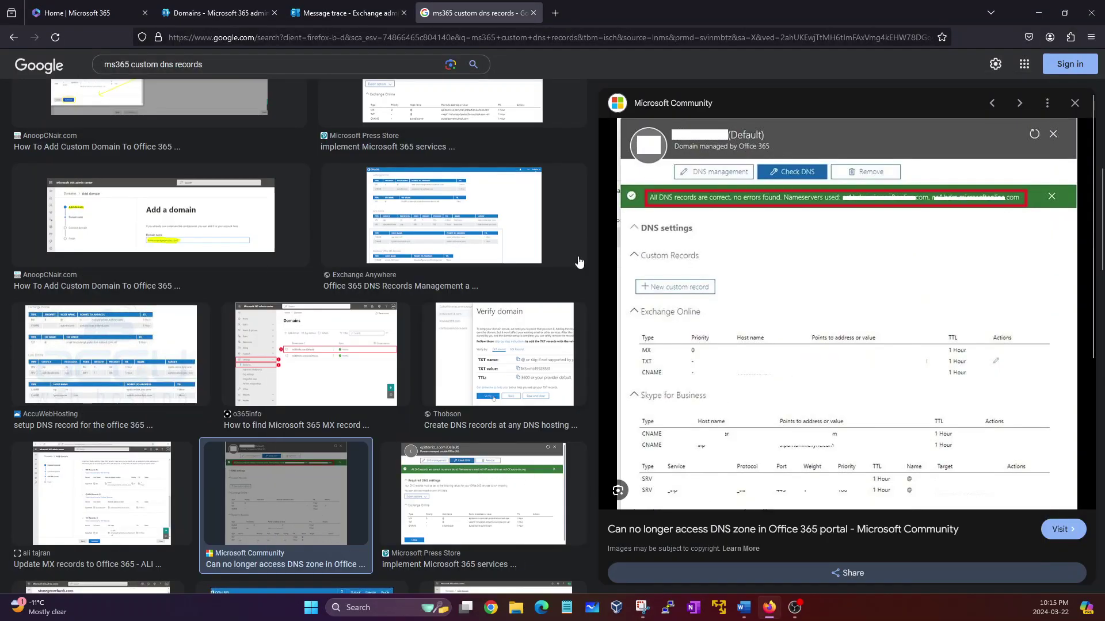
Step: Open the domain's Overview in the admin center and highlight its Healthy domain status
{"action": "left_click", "coordinate": [374, 7]}
{"action": "left_click", "coordinate": [246, 17]}
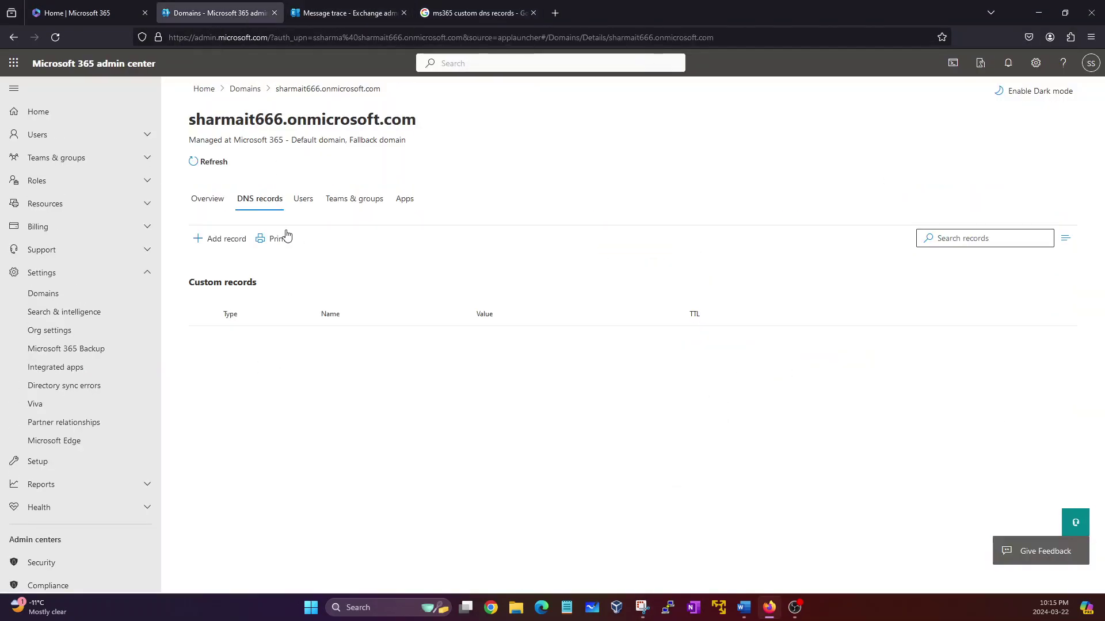
{"action": "left_click", "coordinate": [210, 201]}
{"action": "left_click_drag", "start_coordinate": [187, 281], "coordinate": [217, 281]}
{"action": "left_click", "coordinate": [217, 281]}
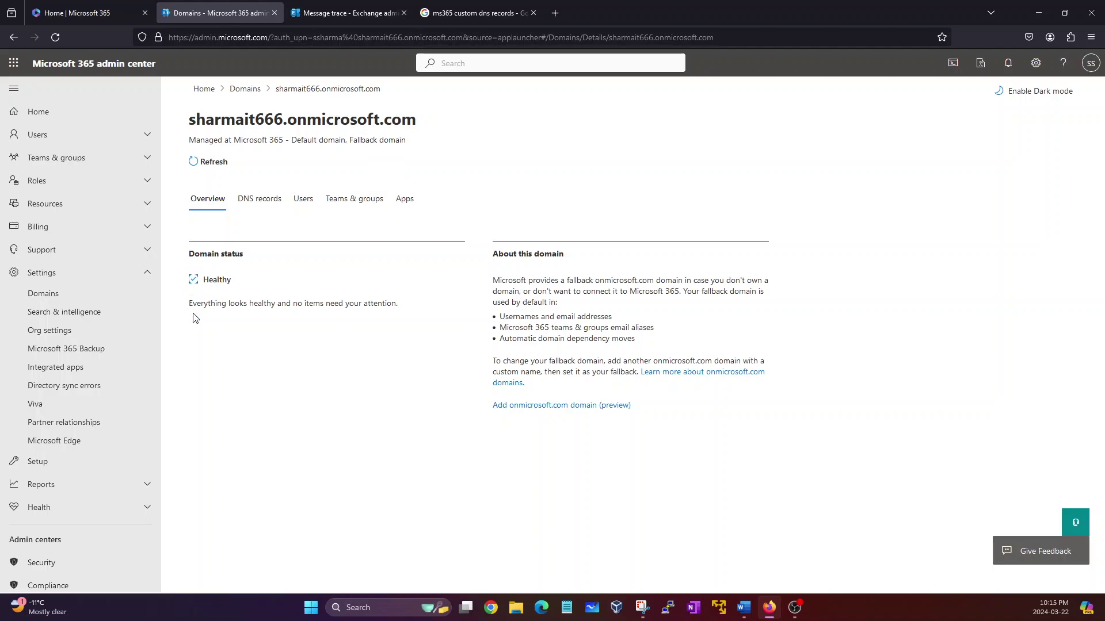
Step: Glance at DNS records, highlight the healthy status message on Overview, and return to the Word ticket
{"action": "left_click", "coordinate": [260, 198]}
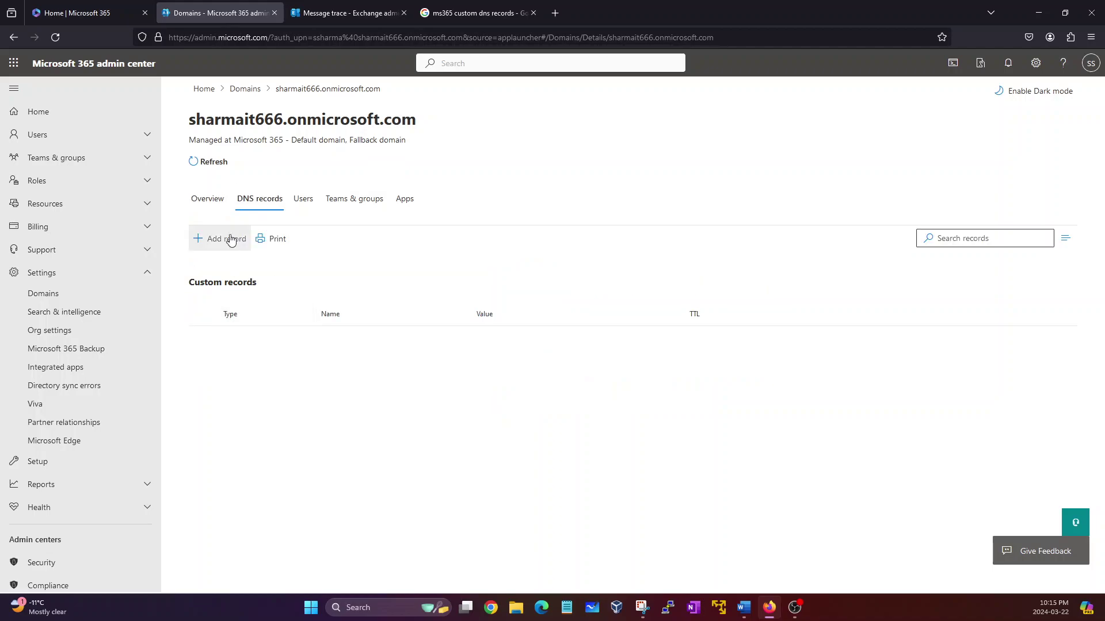
{"action": "left_click", "coordinate": [208, 199]}
{"action": "left_click_drag", "start_coordinate": [199, 316], "coordinate": [209, 316]}
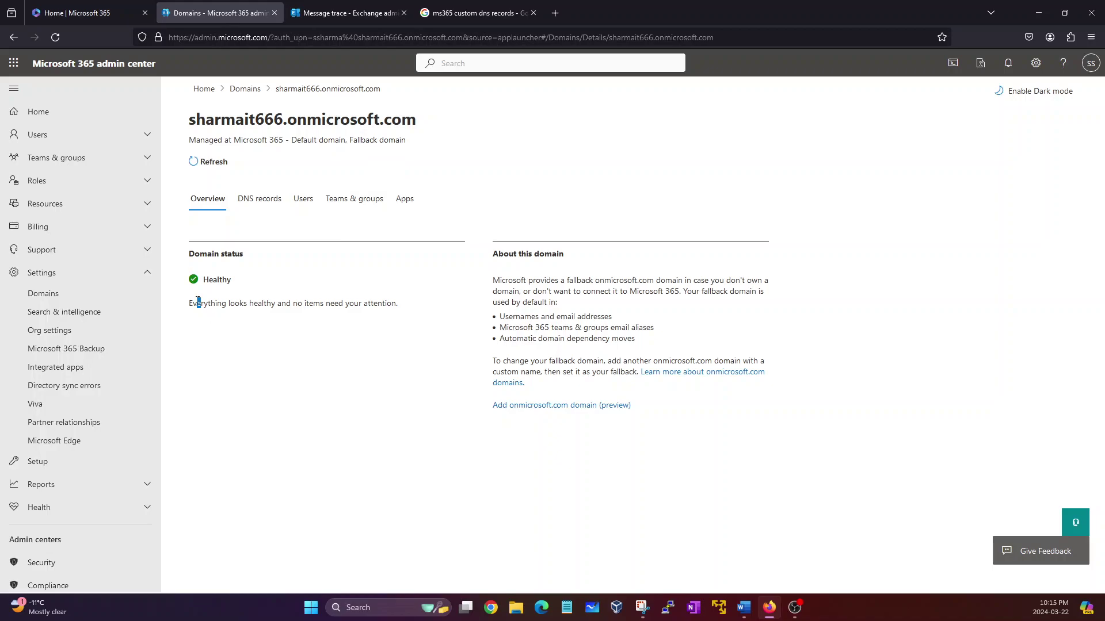
{"action": "left_click", "coordinate": [270, 331]}
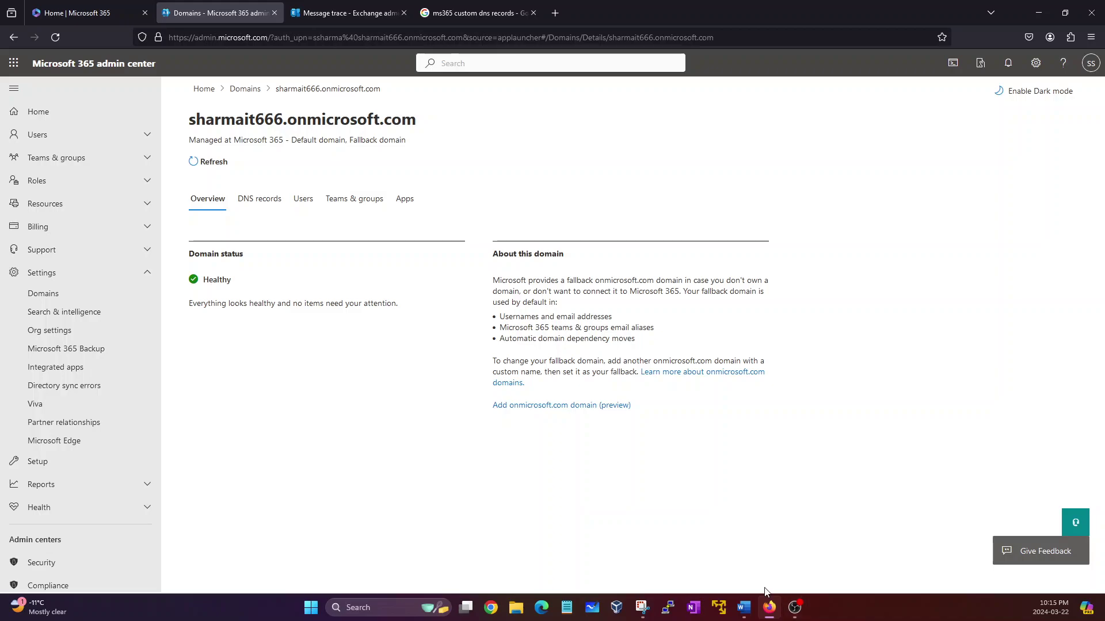
{"action": "left_click", "coordinate": [744, 607]}
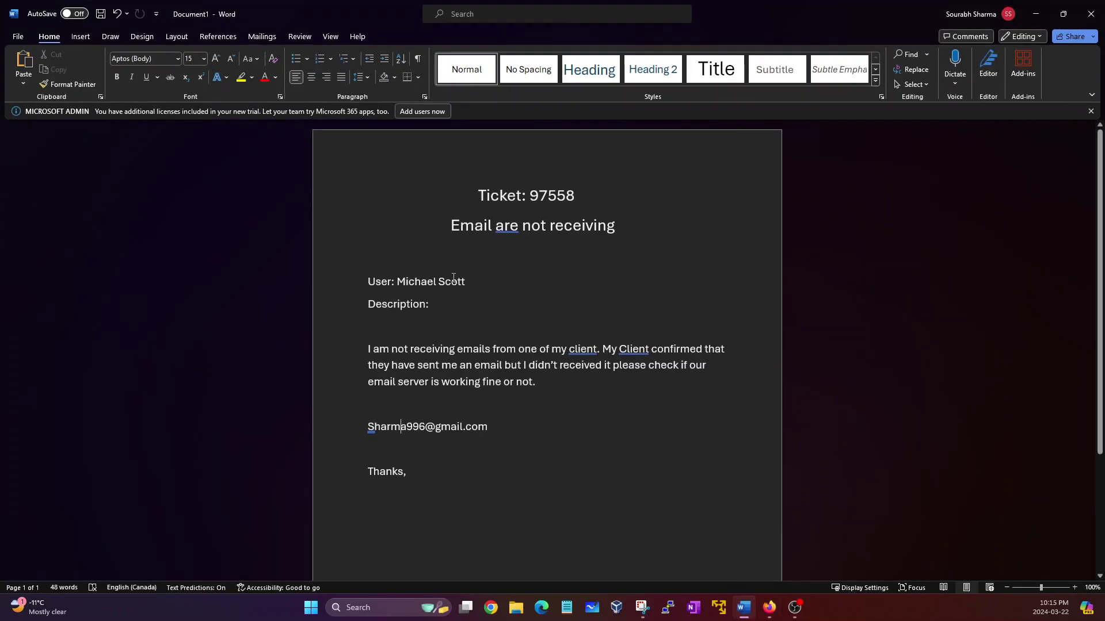
Step: Highlight the ticket's User line, then minimize Word to reveal the Healthy domain overview
{"action": "left_click_drag", "start_coordinate": [466, 282], "coordinate": [369, 277]}
{"action": "left_click", "coordinate": [403, 286]}
{"action": "left_click", "coordinate": [743, 608]}
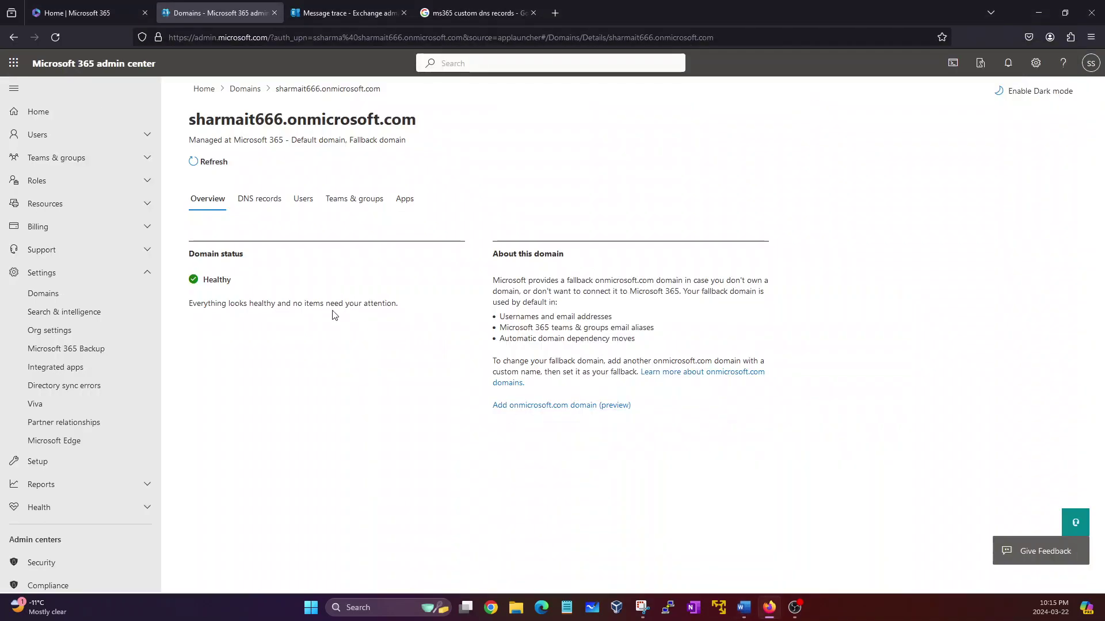
Step: View the domain's DNS records tab showing no custom records, then switch back to Word
{"action": "left_click", "coordinate": [256, 196]}
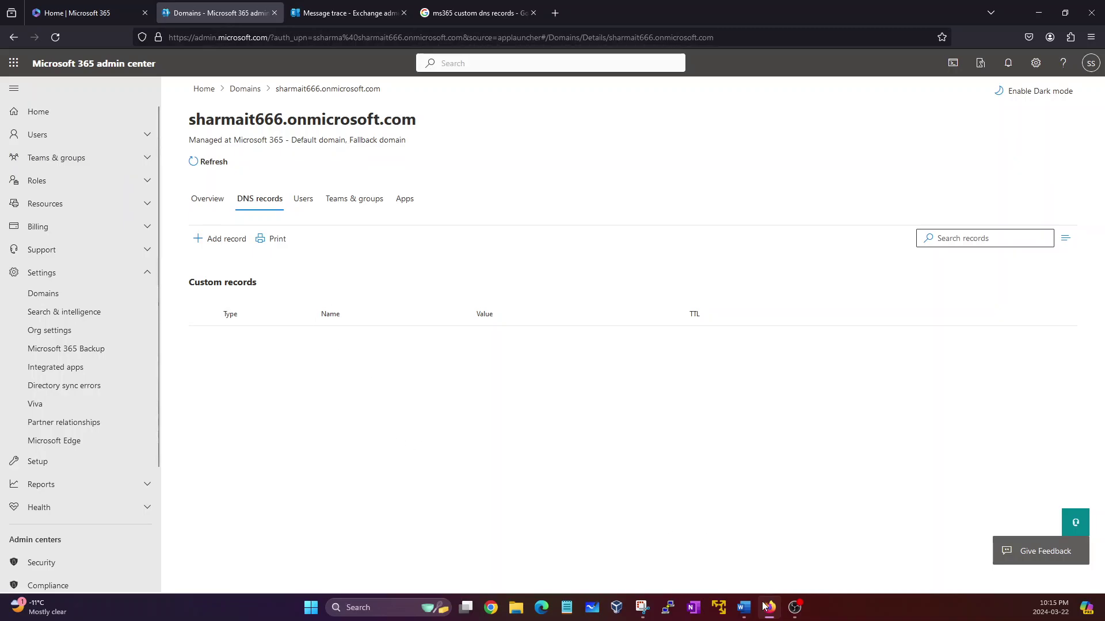
{"action": "left_click", "coordinate": [744, 607]}
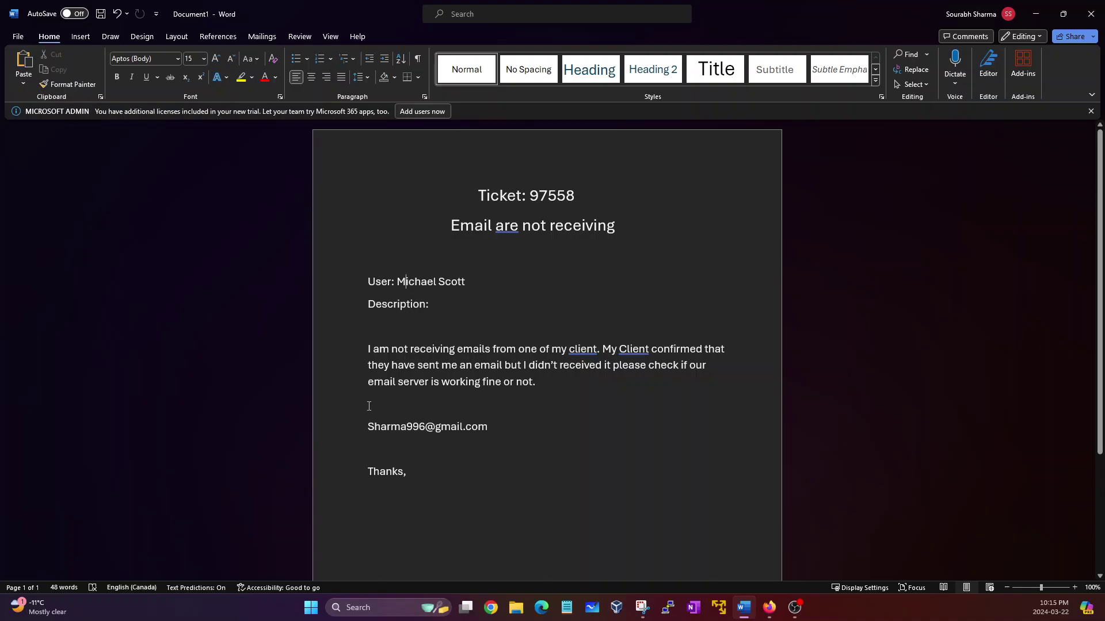
Step: Highlight the sender's e-mail line in the ticket, then minimize Word to show the DNS records page
{"action": "left_click", "coordinate": [363, 426]}
{"action": "left_click", "coordinate": [405, 431]}
{"action": "left_click", "coordinate": [744, 607]}
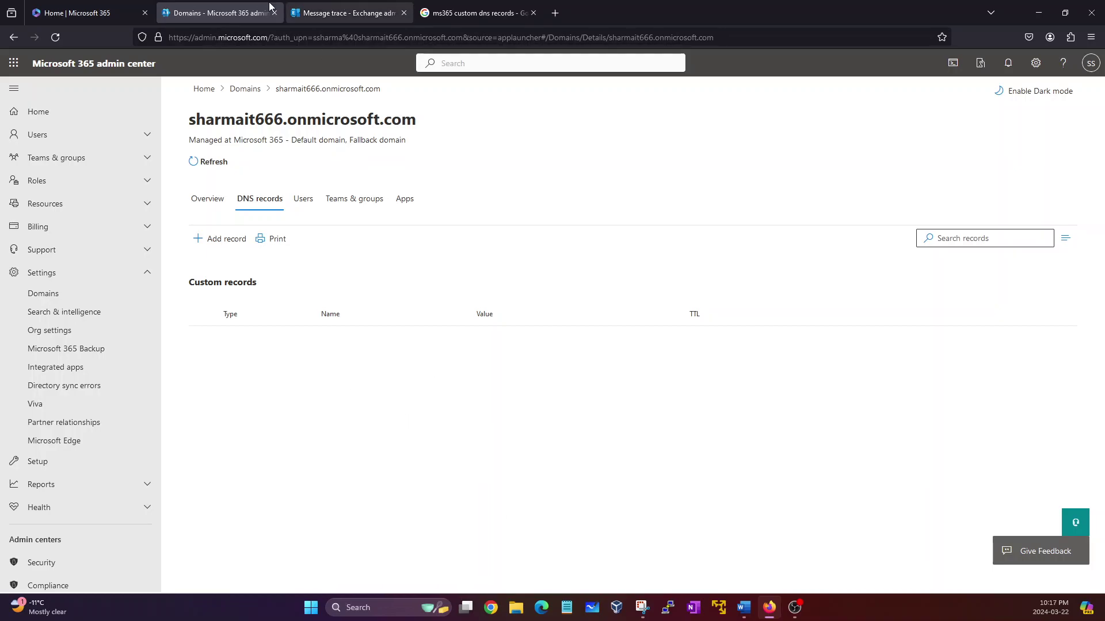
Step: Launch Outlook on the web from the Microsoft 365 home page to show the Inbox
{"action": "left_click", "coordinate": [35, 12]}
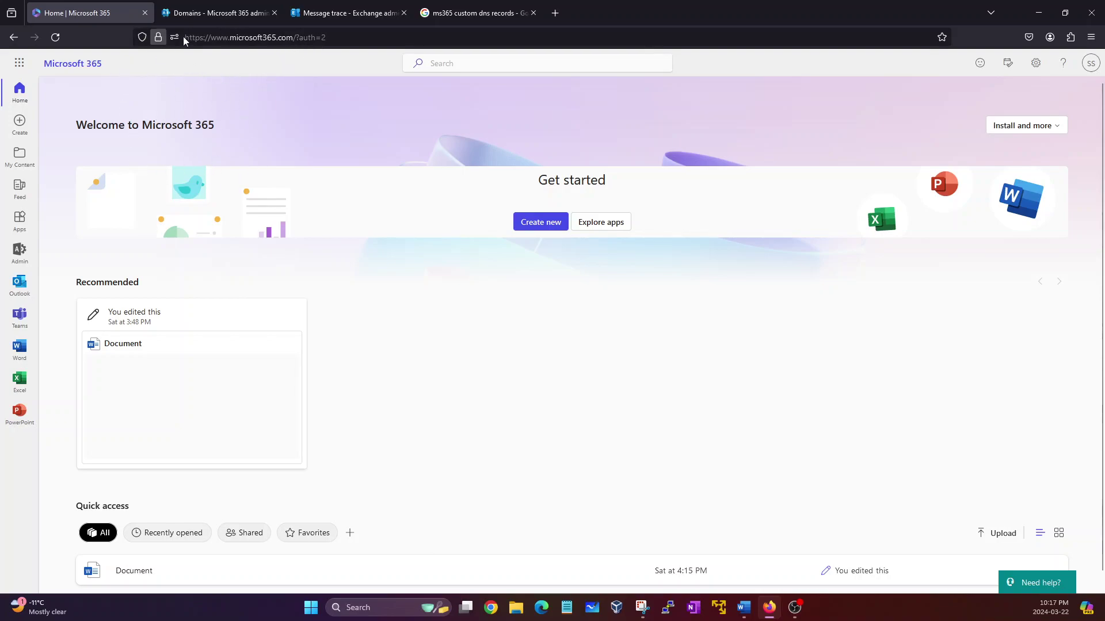
{"action": "left_click", "coordinate": [17, 290]}
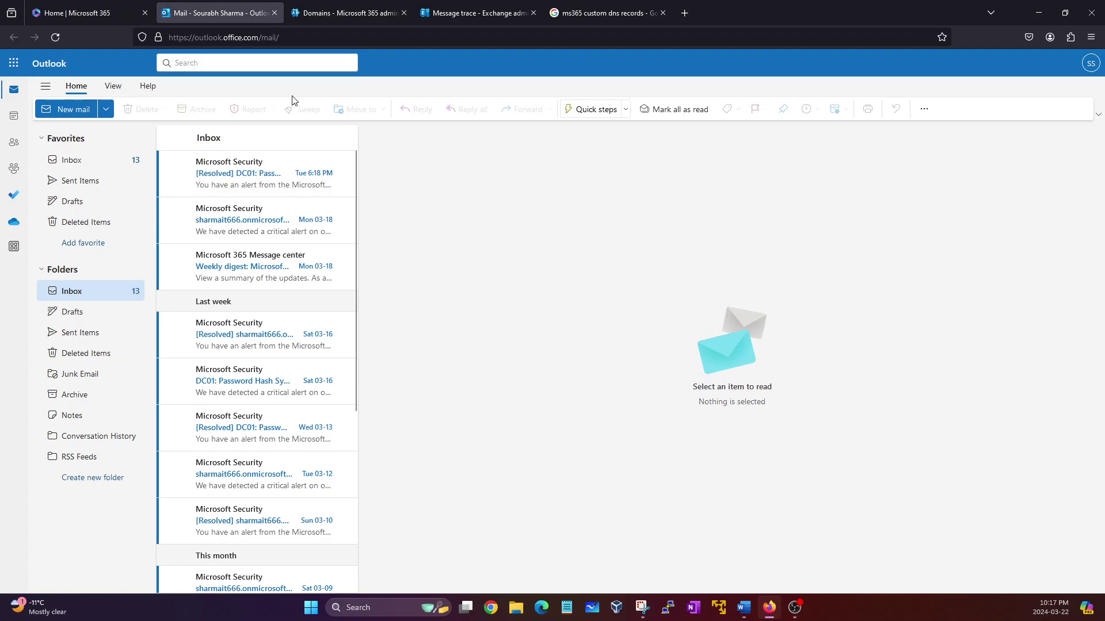
Step: Flip from the DNS records tab to the Outlook Inbox of security alerts, then return to Word
{"action": "left_click", "coordinate": [339, 12]}
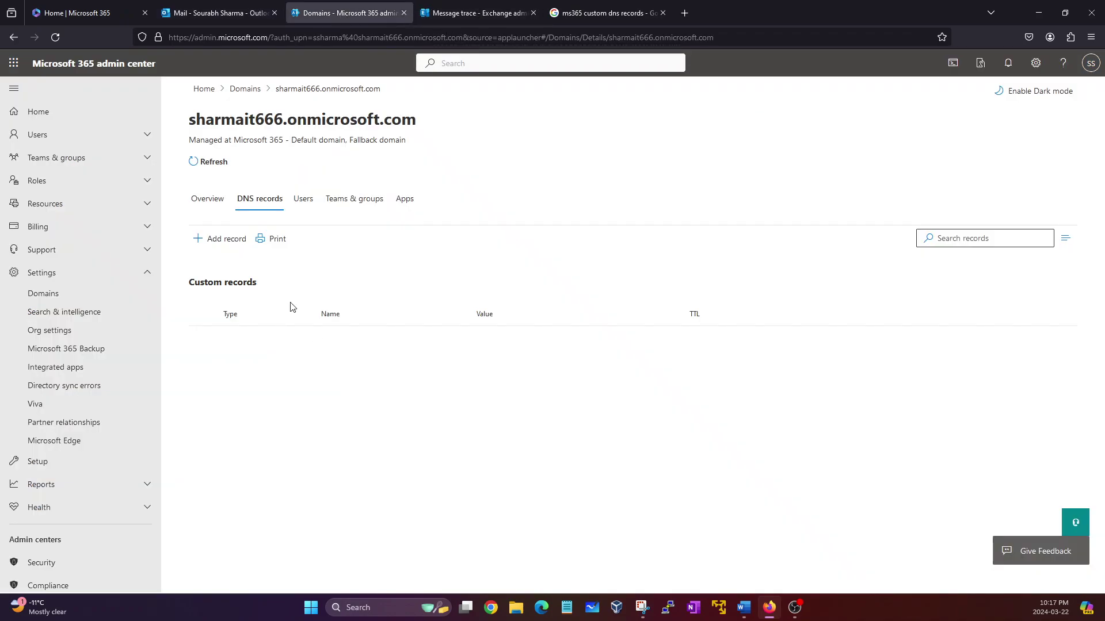
{"action": "left_click", "coordinate": [218, 13]}
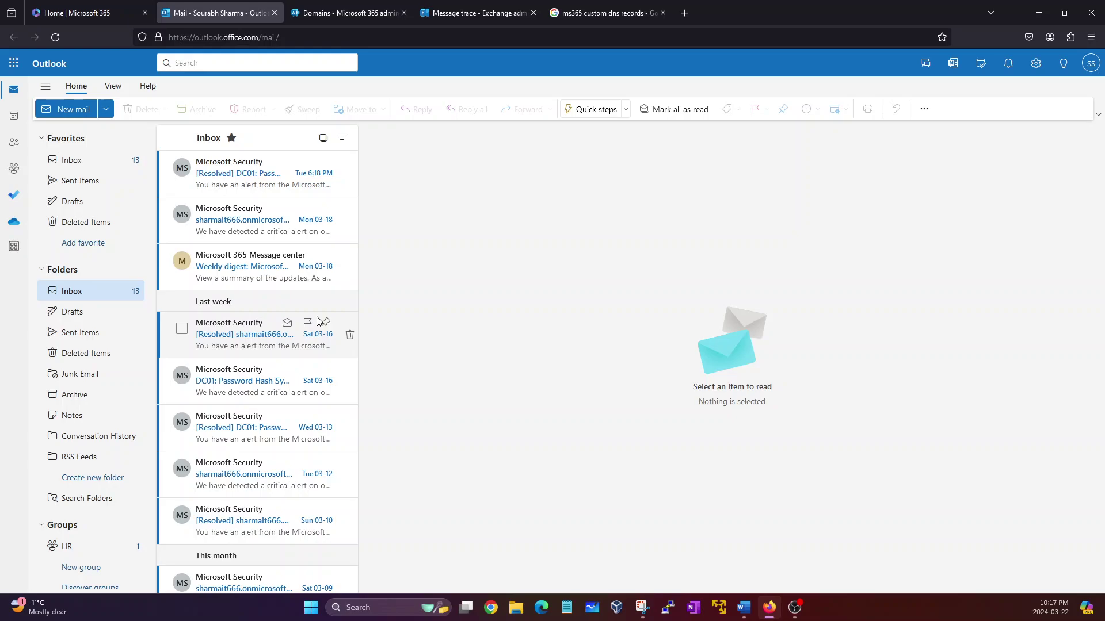
{"action": "left_click", "coordinate": [744, 608]}
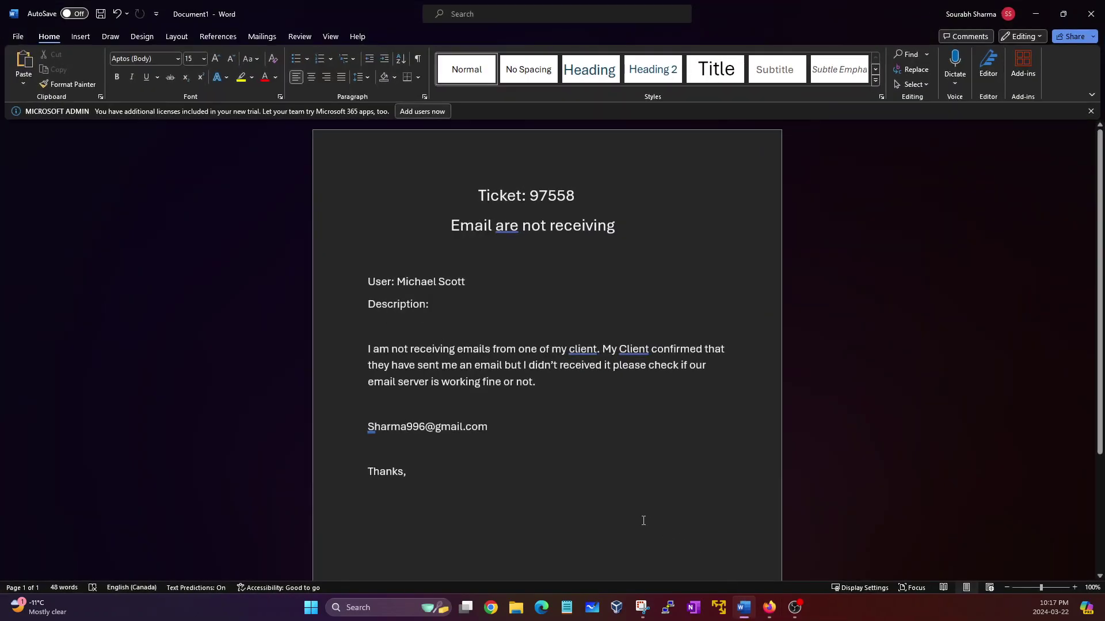